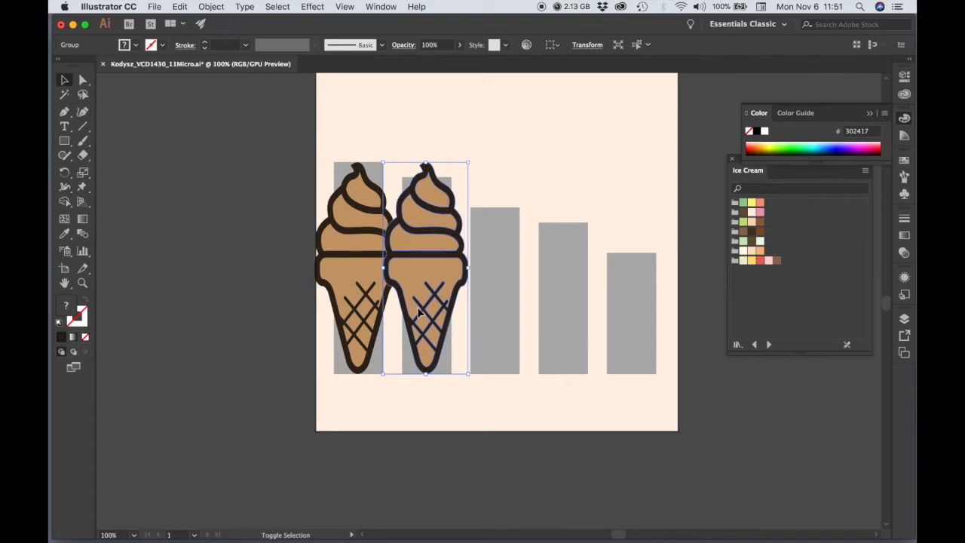
Step: Scale the second cone down to the height of the second bar and centre it on that bar
drag(470, 160, 462, 168)
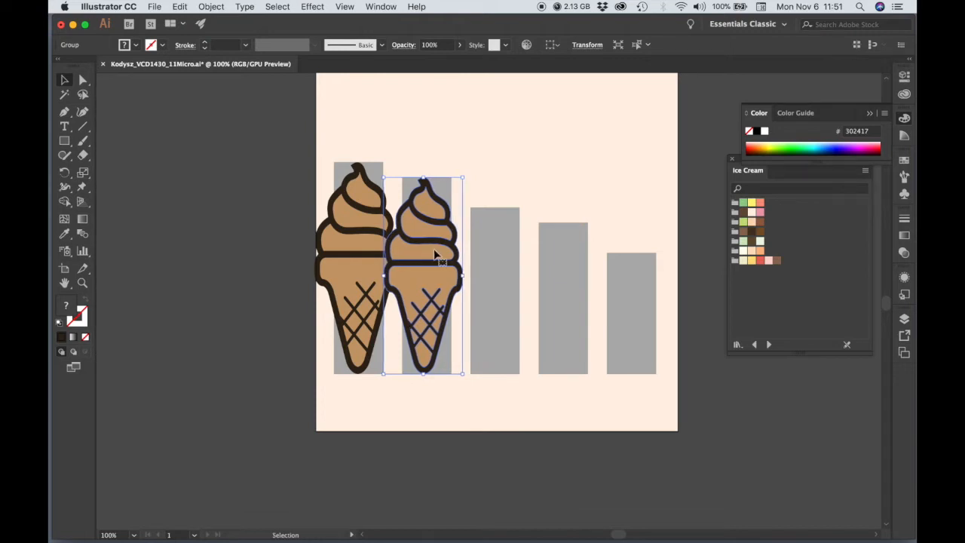
key(a)
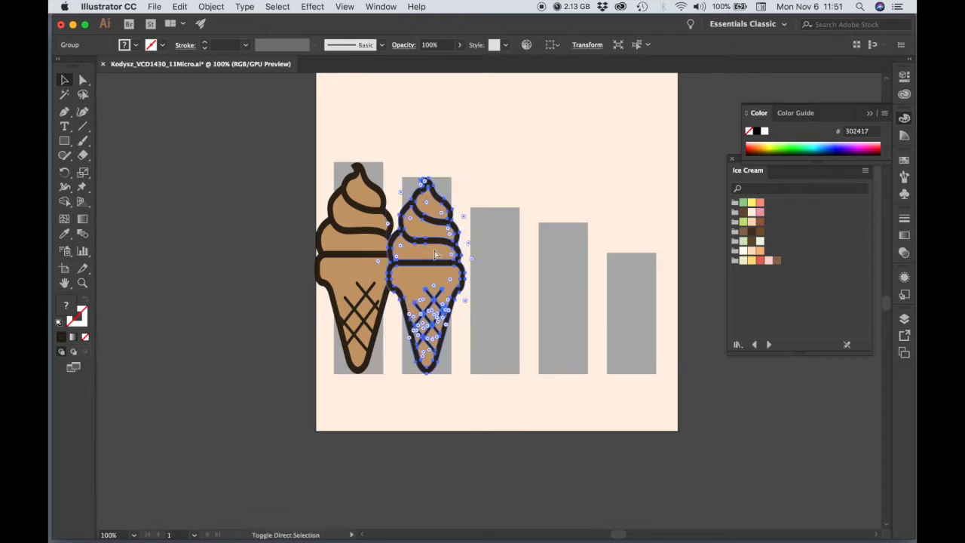
key(v)
Step: Duplicate the second cone onto the third bar and scale the copy down to that bar's height
drag(409, 280, 478, 283)
drag(531, 177, 527, 210)
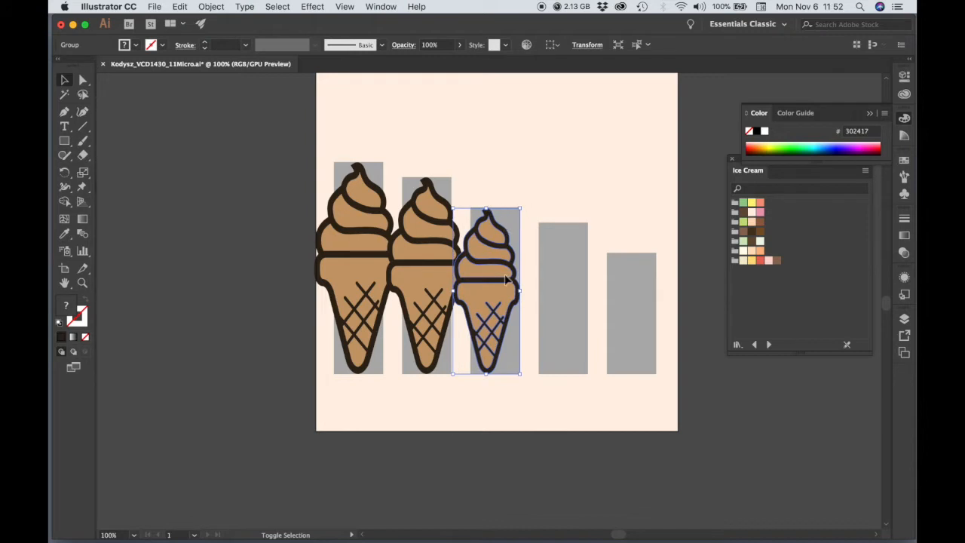
super+click(534, 249)
super+click(530, 267)
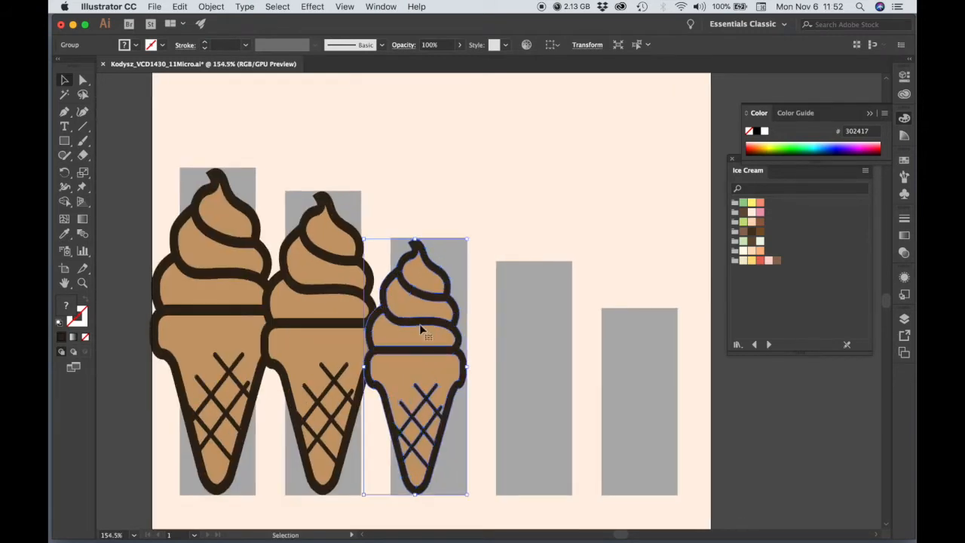
drag(468, 239, 469, 238)
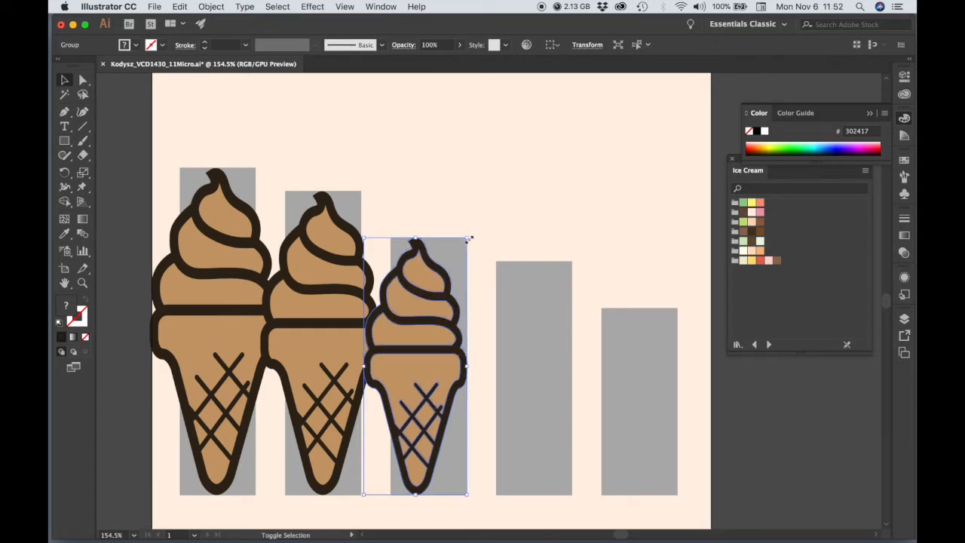
Step: Duplicate the third cone onto the fourth bar and scale the copy down to that bar's height
key(a)
key(v)
drag(431, 338, 539, 335)
mouse_move(585, 238)
mouse_down()
mouse_move(569, 254)
mouse_move(576, 251)
mouse_up()
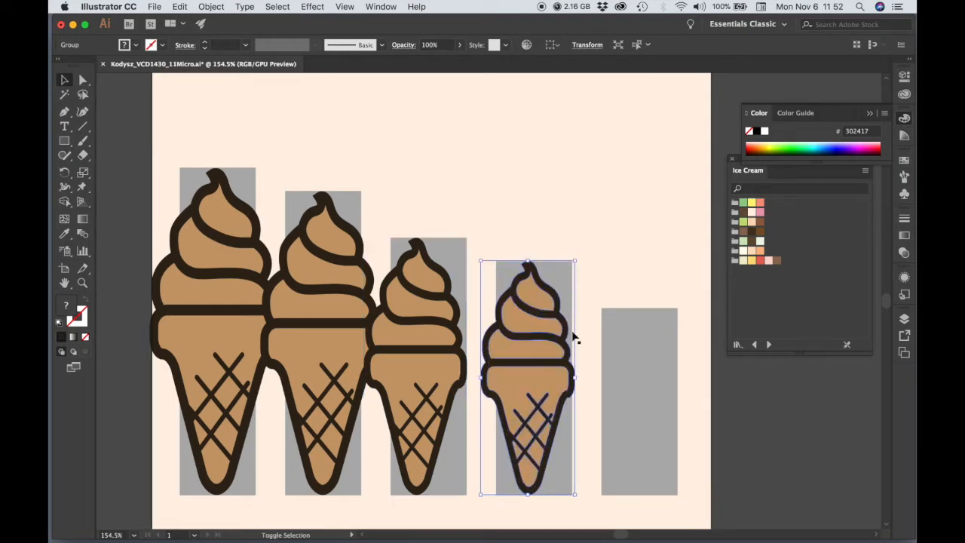
Step: Add a copy of the fourth cone centred on the fifth bar and scaled down to that bar's height
drag(535, 362, 638, 359)
drag(686, 260, 667, 285)
key(Right)
key(Right)
key(Right)
key(Right)
key(Right)
key(Right)
key(Right)
key(Right)
key(Right)
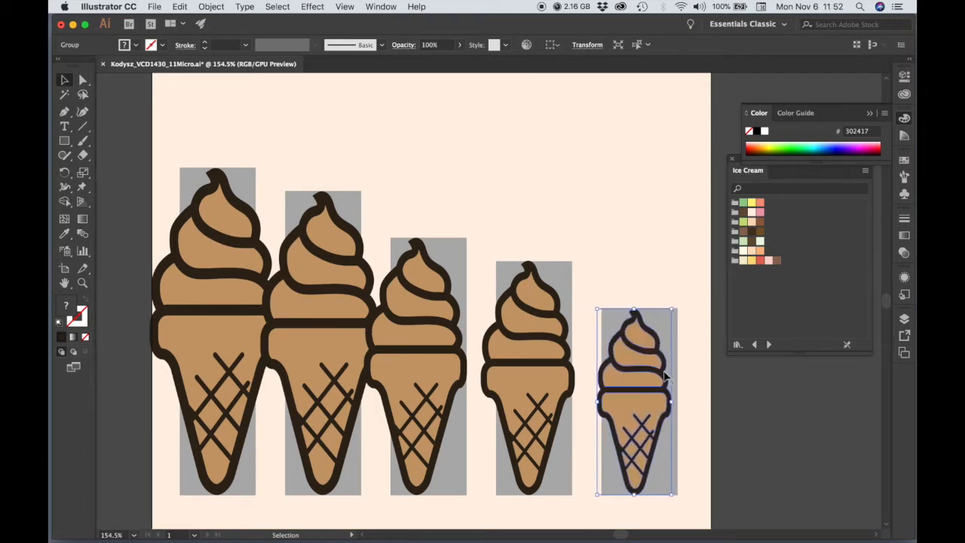
key(Right)
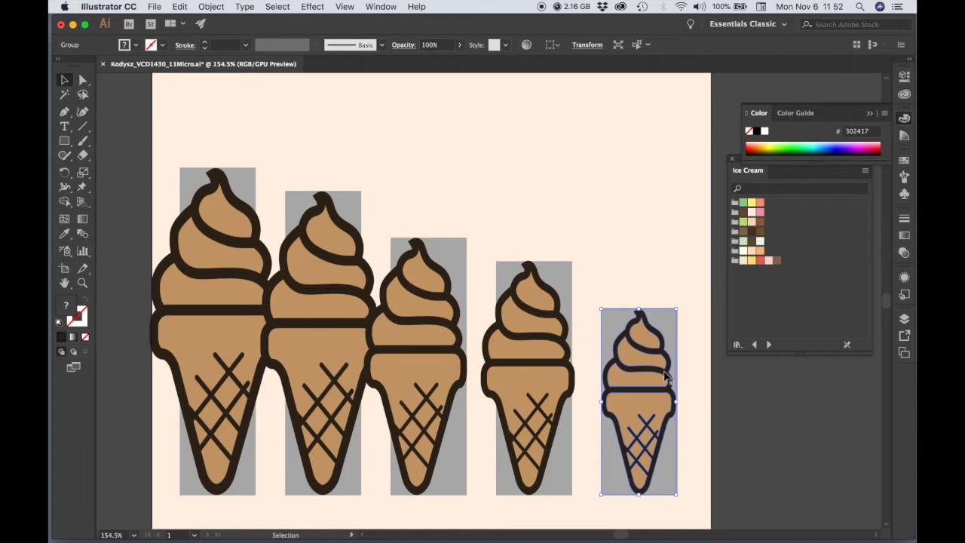
Step: Nudge the fourth cone to the right until it is centred on its bar
click(551, 404)
key(Right)
key(Right)
key(Right)
key(Right)
key(Right)
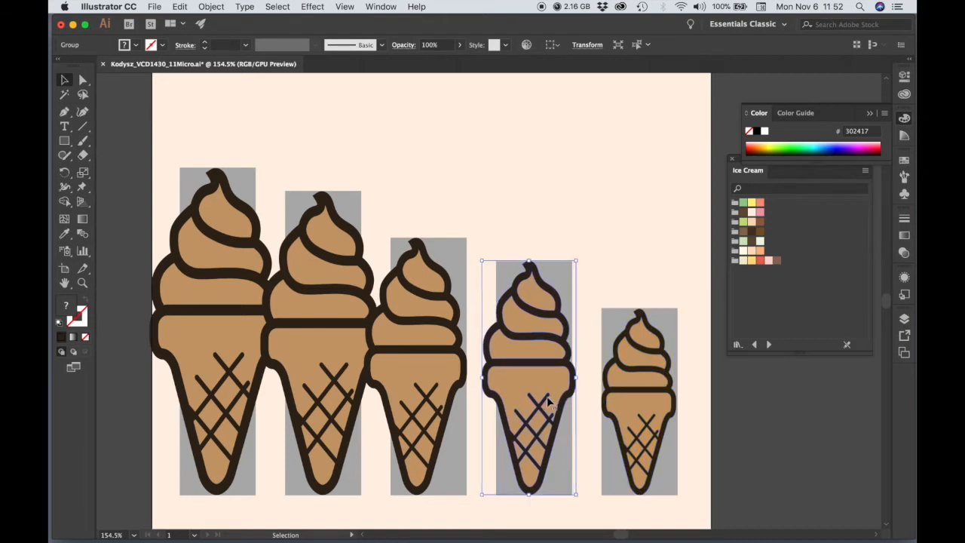
key(Right)
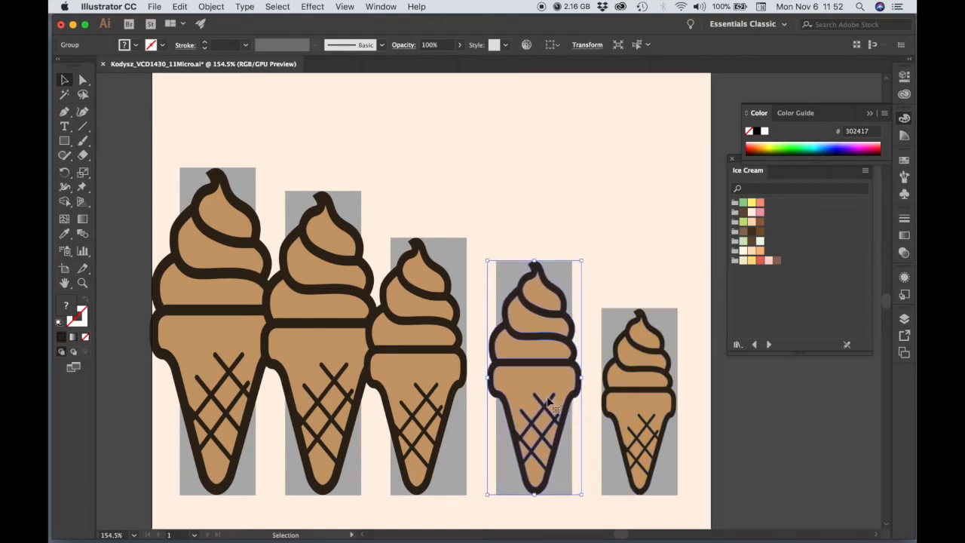
Step: Nudge the third cone to the right until it is centred on its bar
click(402, 406)
key(Right)
key(Right)
key(Right)
key(Right)
key(Right)
key(Right)
key(Right)
key(Right)
key(Right)
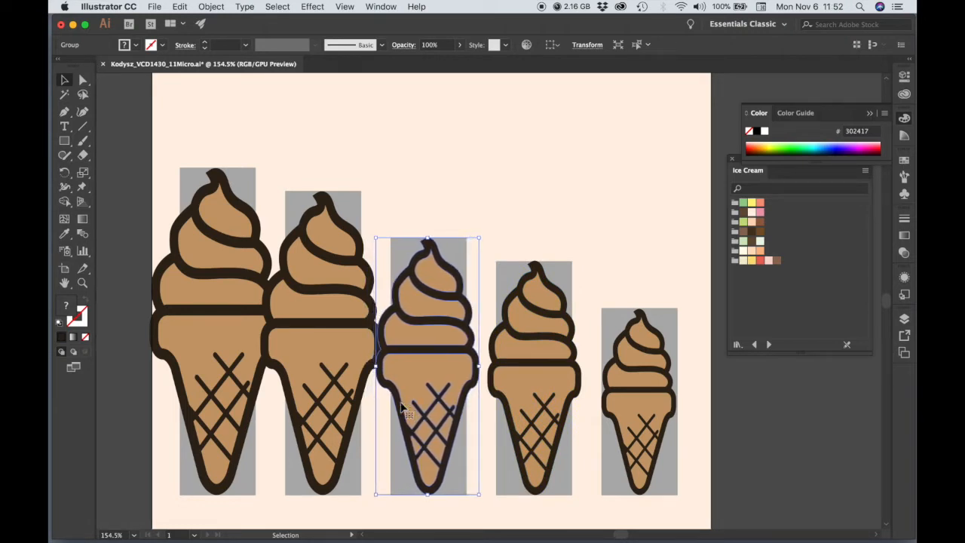
key(alt+super+space)
click(500, 364)
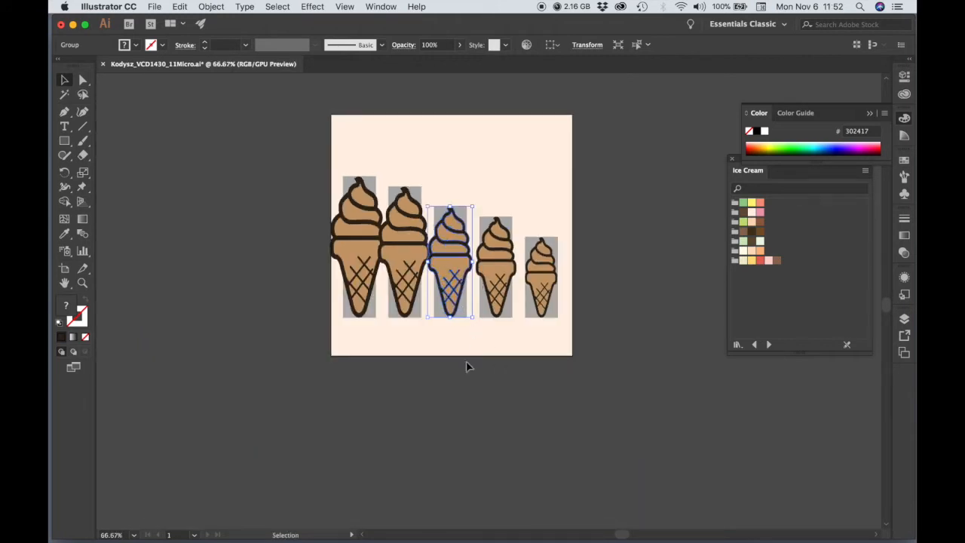
Step: Delete the group of grey guide bars behind the cones
click(260, 205)
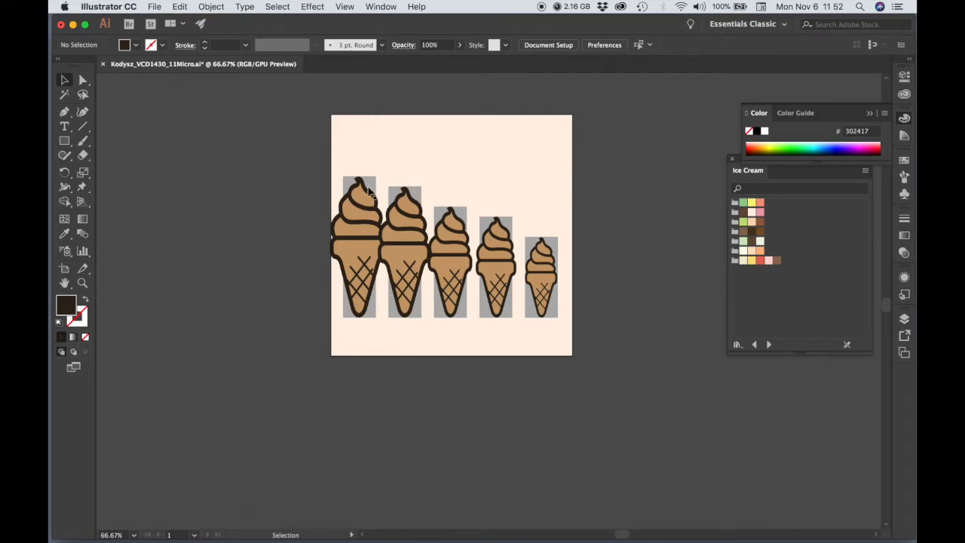
click(556, 314)
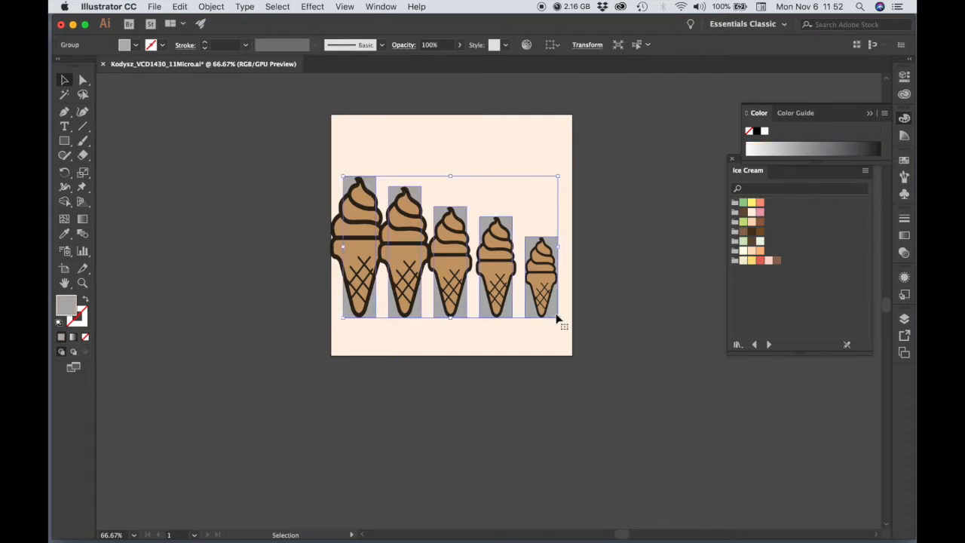
click(556, 320)
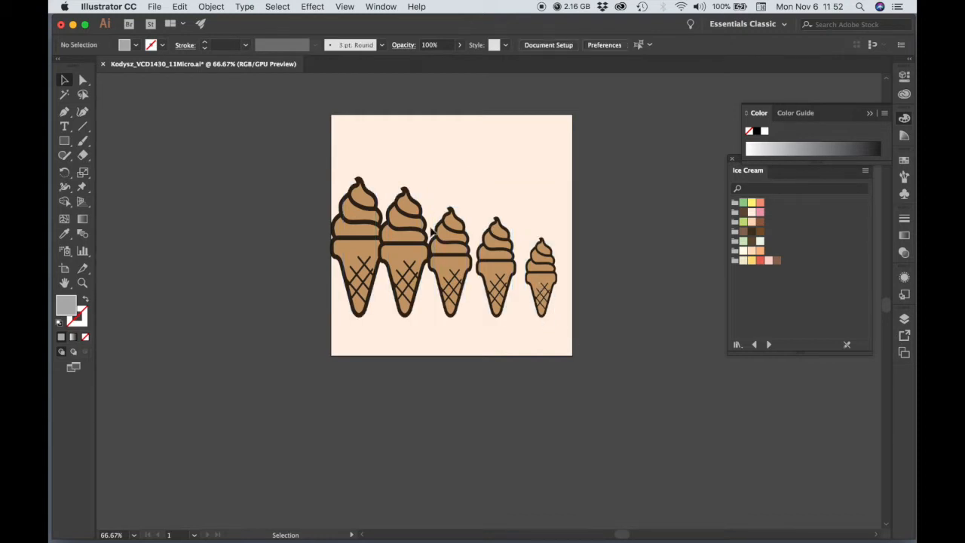
click(402, 249)
scroll(332, 278, right, 2)
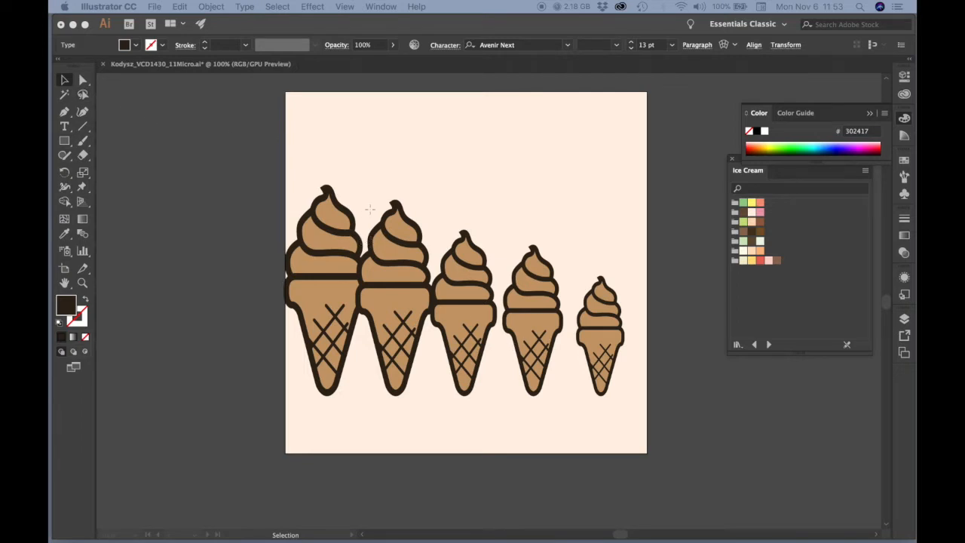
Step: Select all five cones and scale them down together proportionally, keeping the row's lower-right corner in place
click(252, 166)
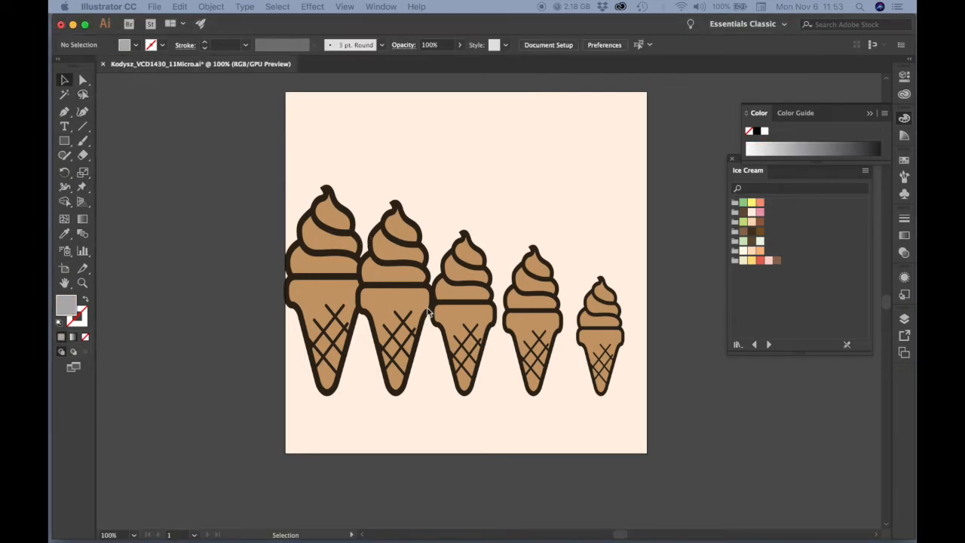
drag(261, 171, 649, 365)
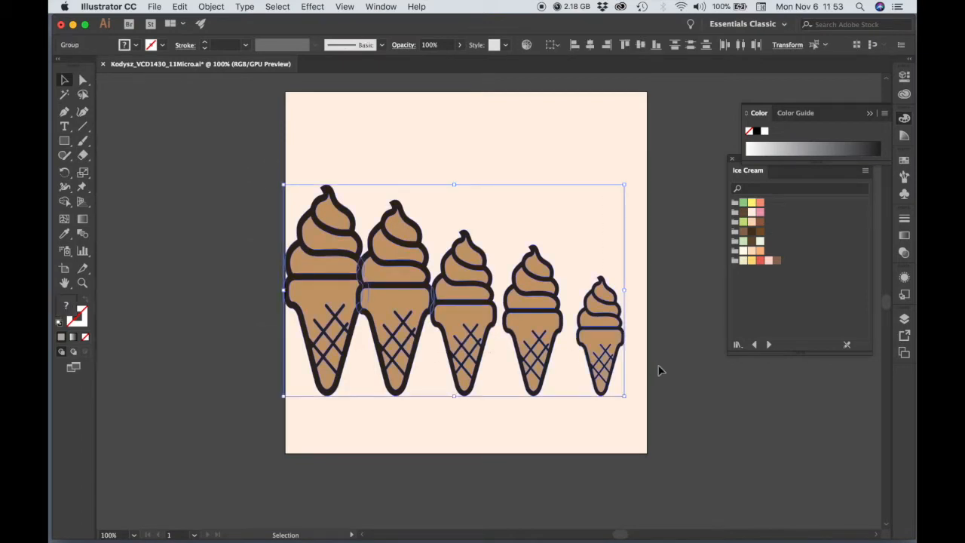
click(294, 205)
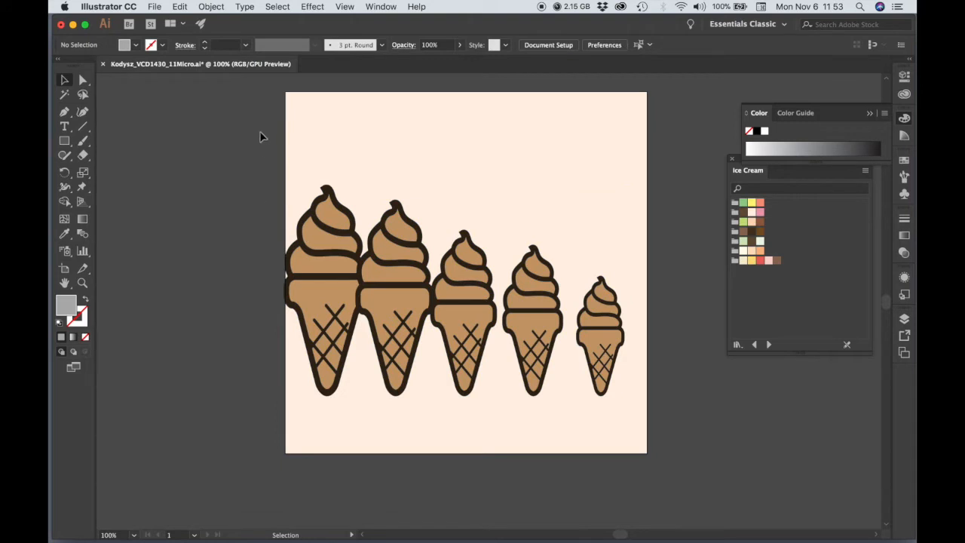
drag(252, 161, 694, 438)
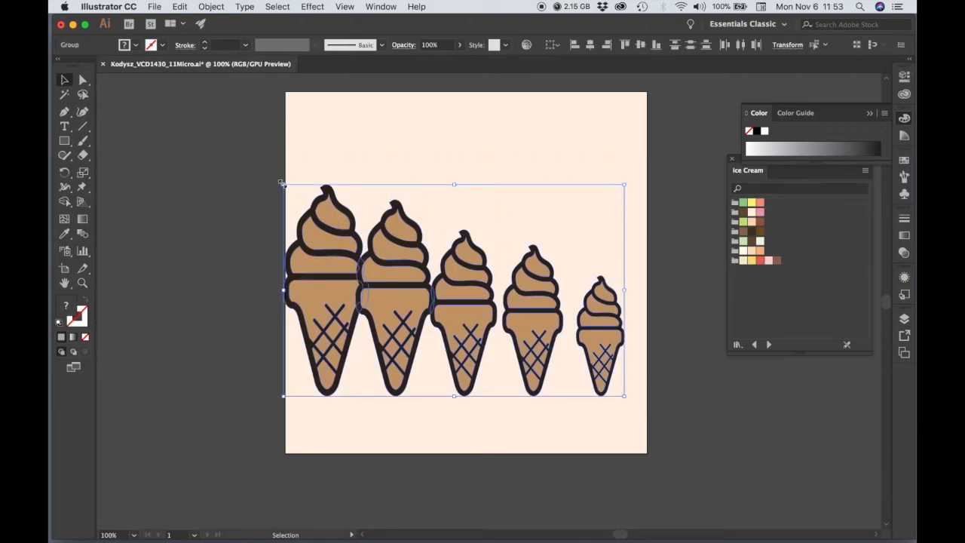
drag(282, 182, 358, 232)
click(219, 276)
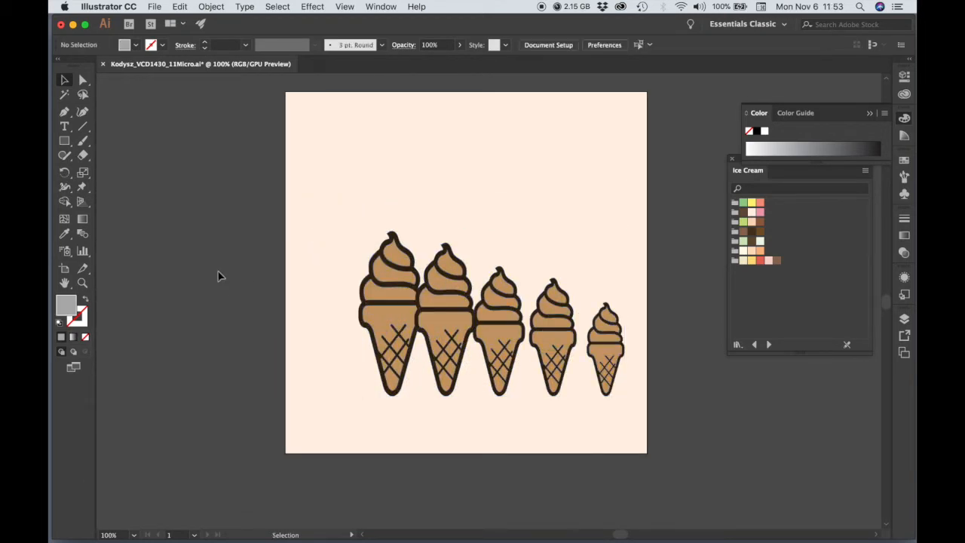
Step: Raise the row of five cones straight up to about the vertical middle of the artboard
drag(242, 222, 647, 408)
drag(608, 379, 607, 318)
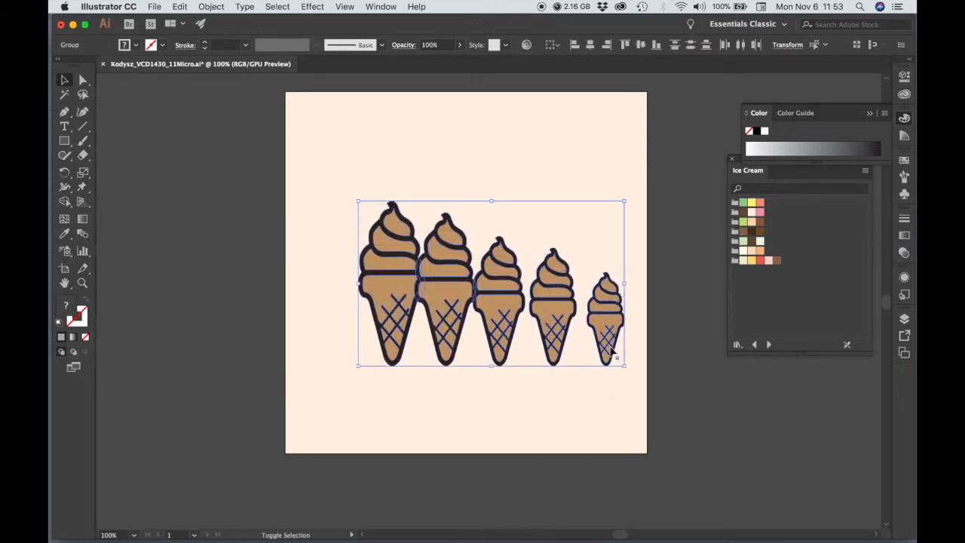
click(688, 368)
click(609, 301)
drag(250, 196, 660, 400)
drag(608, 338, 610, 353)
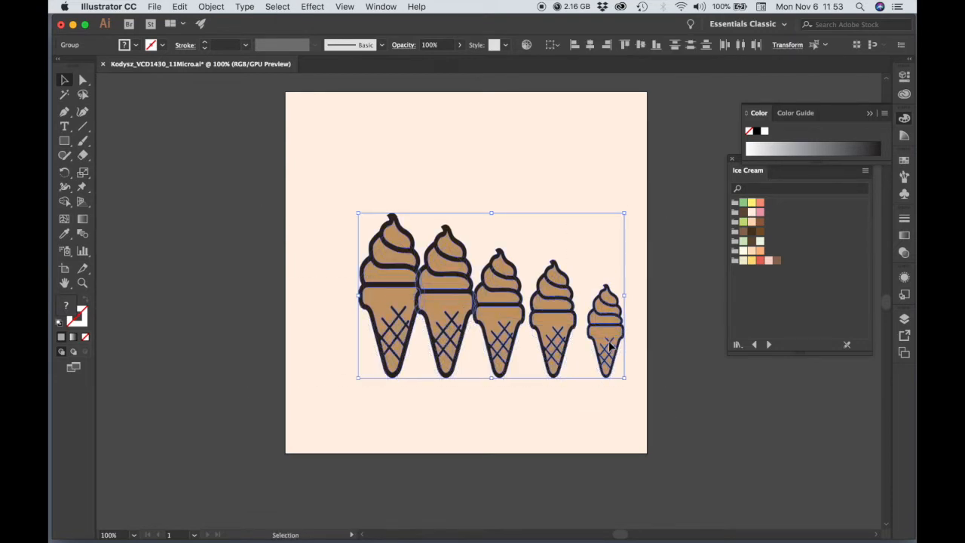
click(689, 383)
Step: Shift the tallest cone left, leaving a wide gap between it and the second cone
click(393, 323)
key(Left)
key(Left)
key(Left)
key(Left)
key(Left)
key(Left)
key(Left)
key(Left)
key(Left)
key(Left)
key(Left)
key(Left)
key(Left)
key(Left)
key(Left)
key(Left)
key(Left)
key(Left)
key(Left)
key(Left)
key(Left)
key(Left)
key(Left)
key(Left)
key(Left)
key(Left)
key(Left)
key(Left)
key(Left)
key(Left)
key(Left)
key(Left)
key(Left)
key(Left)
key(Left)
key(Left)
key(Left)
key(Left)
key(Left)
key(Left)
key(Left)
key(Left)
key(Left)
key(Left)
key(Left)
key(Left)
key(Left)
key(Left)
key(Left)
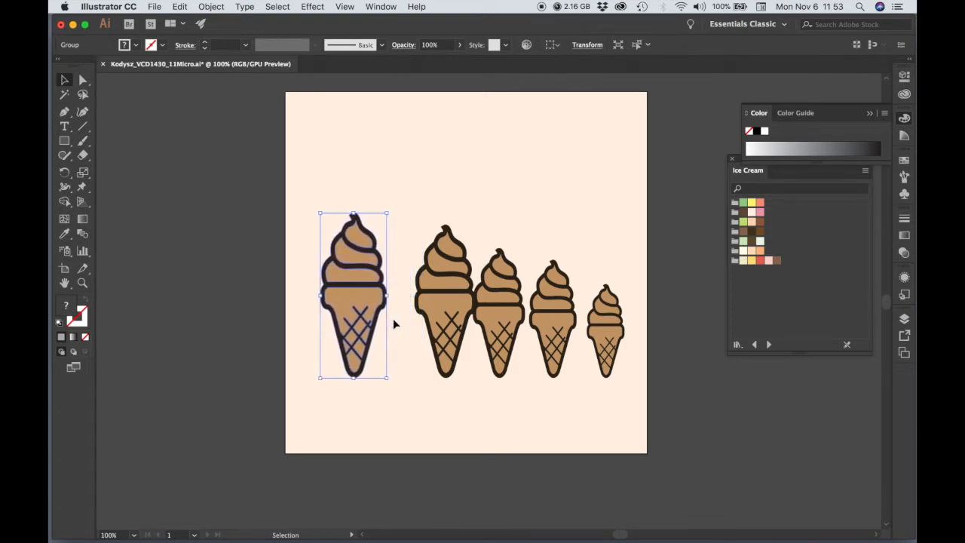
Step: Move the second cone left along the common baseline to separate it from the third cone
drag(445, 320, 433, 315)
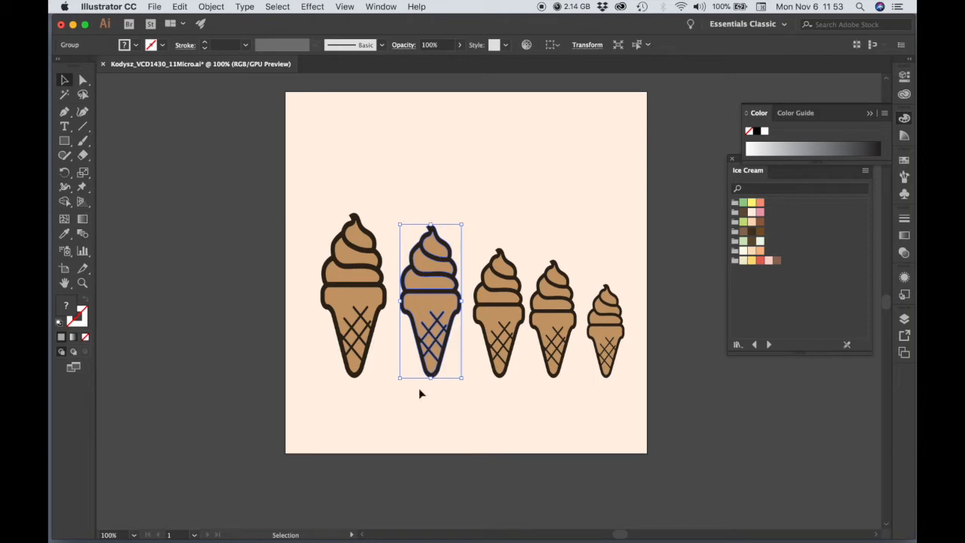
shift+click(439, 337)
shift+click(435, 337)
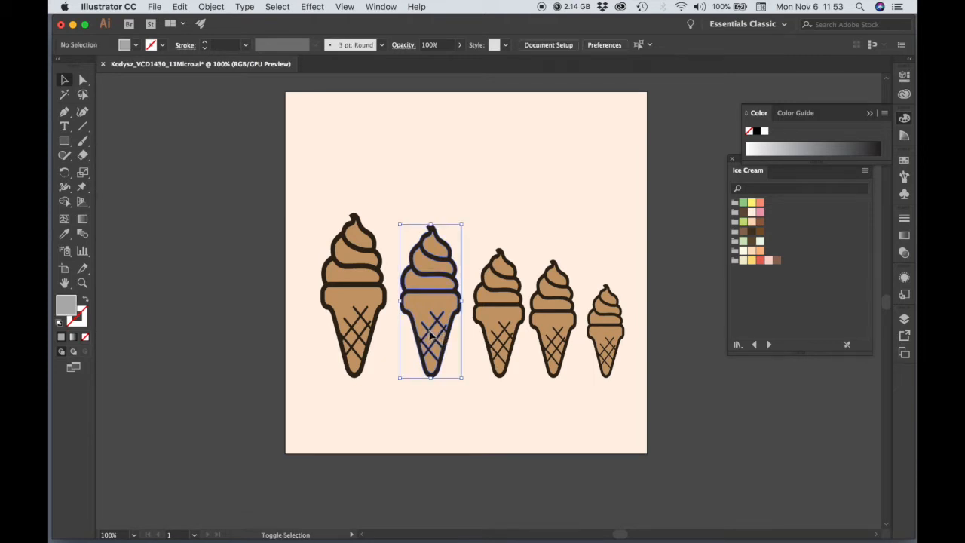
shift+click(435, 337)
click(433, 337)
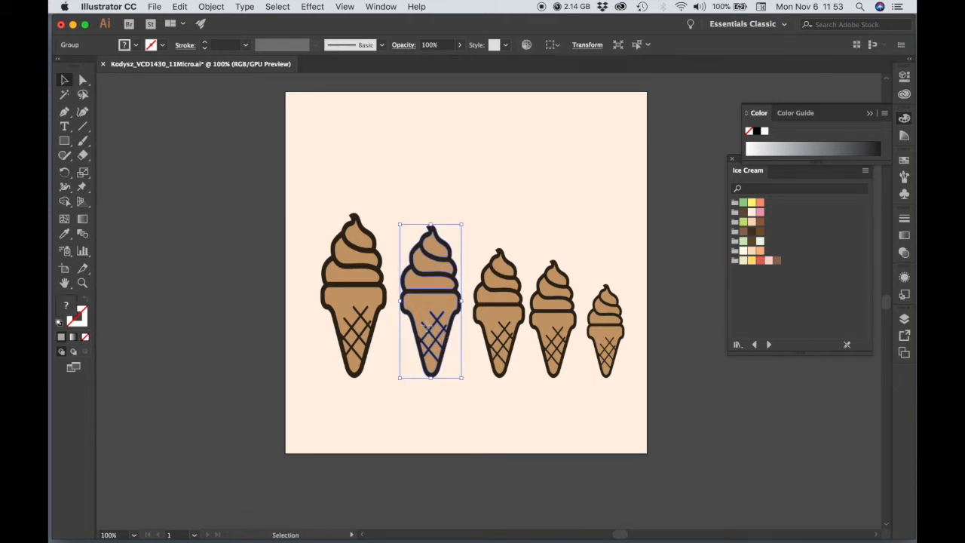
Step: Try moving the second cone up and closer to the tallest cone, and undo the move
mouse_move(429, 332)
mouse_down()
mouse_move(530, 332)
mouse_move(381, 327)
mouse_move(491, 324)
mouse_move(461, 337)
mouse_move(423, 326)
mouse_up()
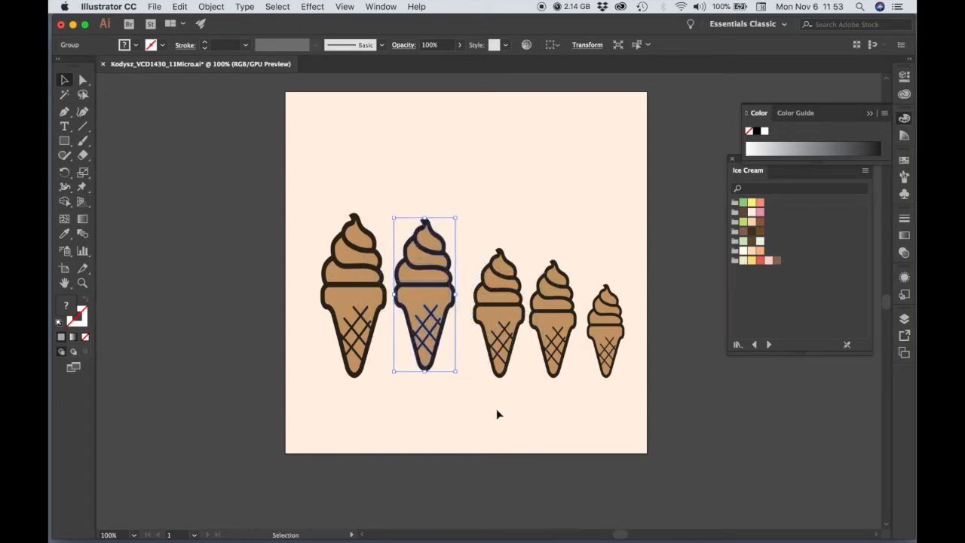
click(317, 403)
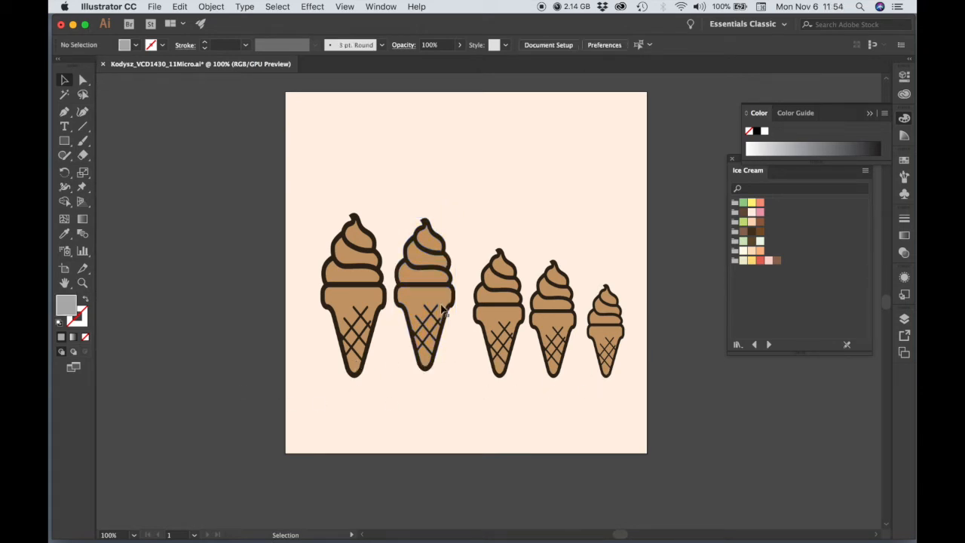
key(ctrl+z)
Step: Shift the first, second and third cones slightly left to open up the spacing in the row
drag(364, 333, 358, 333)
drag(439, 325, 436, 325)
click(517, 329)
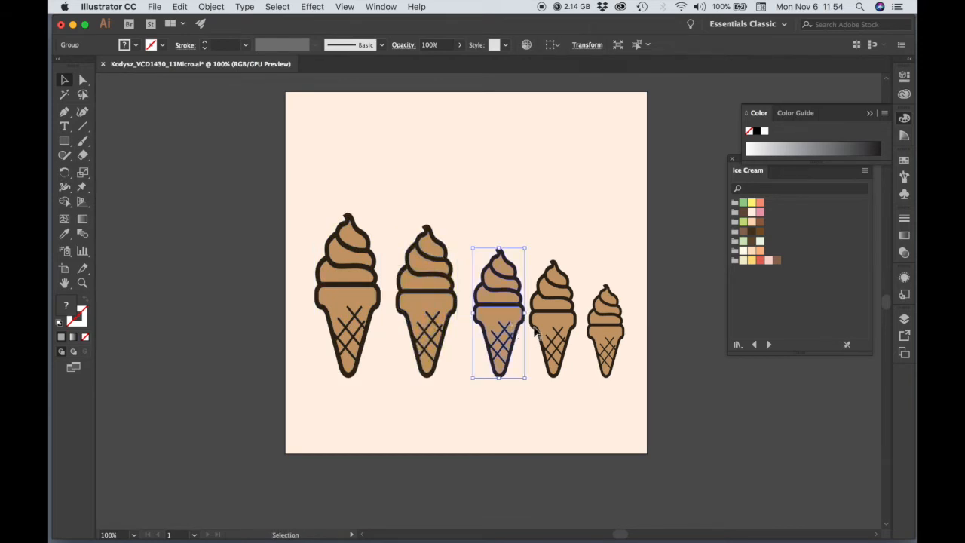
drag(507, 330, 500, 330)
click(552, 334)
click(602, 341)
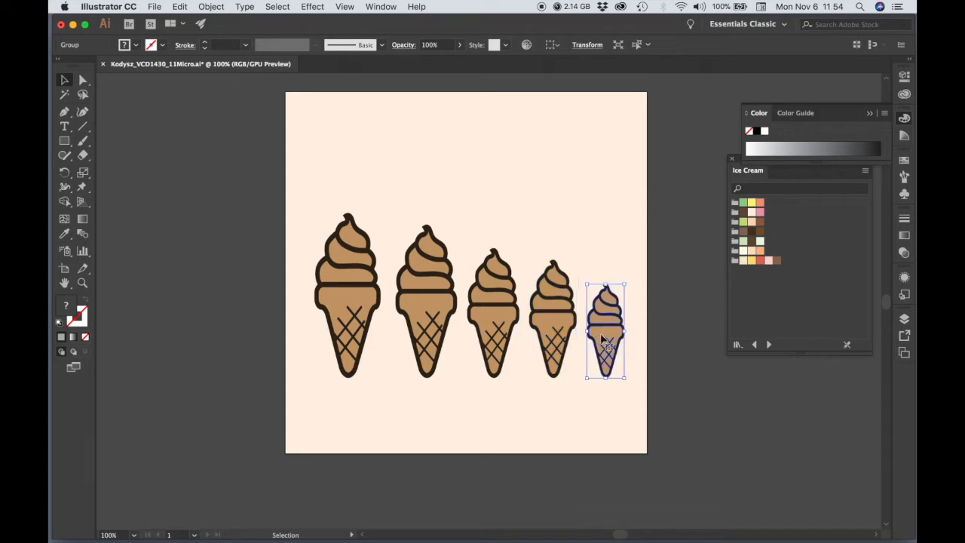
Step: Select all five cones and shift the row slightly up and left to centre it on the artboard
mouse_move(248, 199)
mouse_down()
mouse_move(512, 335)
mouse_move(667, 400)
mouse_up()
drag(610, 351, 610, 342)
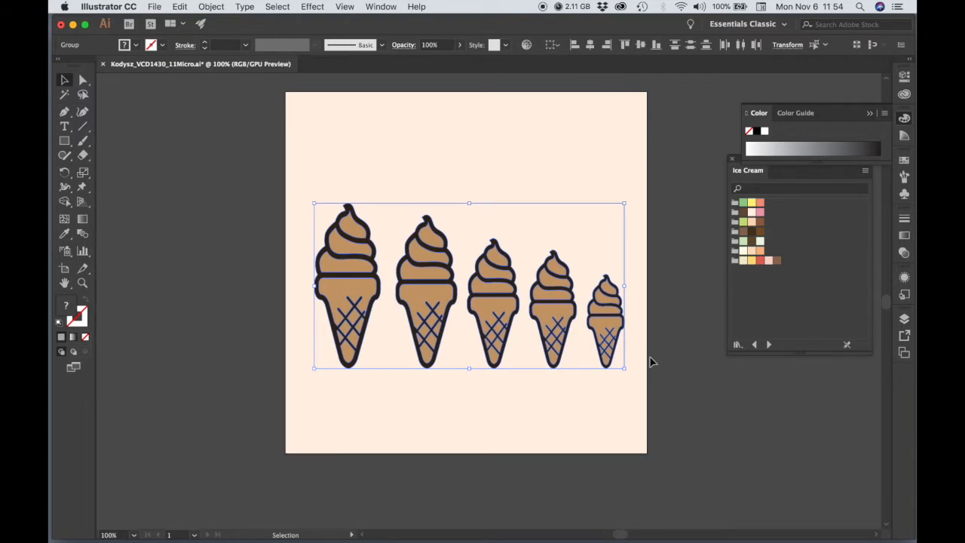
click(636, 359)
drag(258, 205, 667, 392)
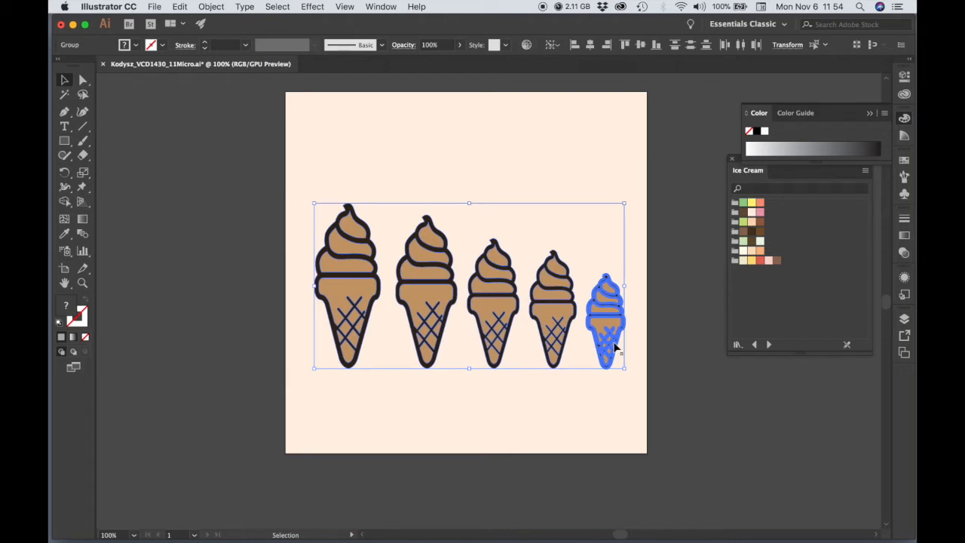
key(Left)
key(Left)
key(Left)
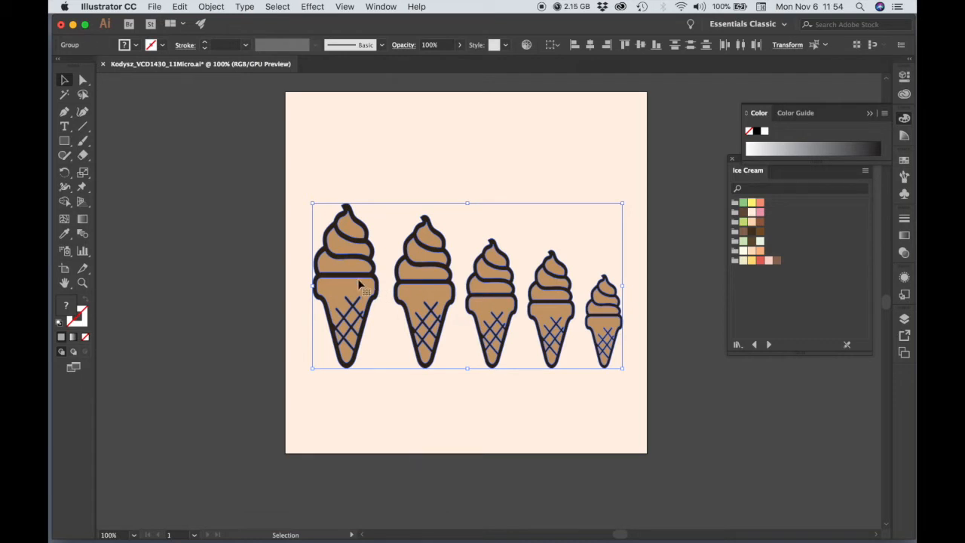
Step: Scale the whole row of cones down slightly in proportion and move it down a little
drag(622, 369, 594, 352)
drag(530, 321, 529, 329)
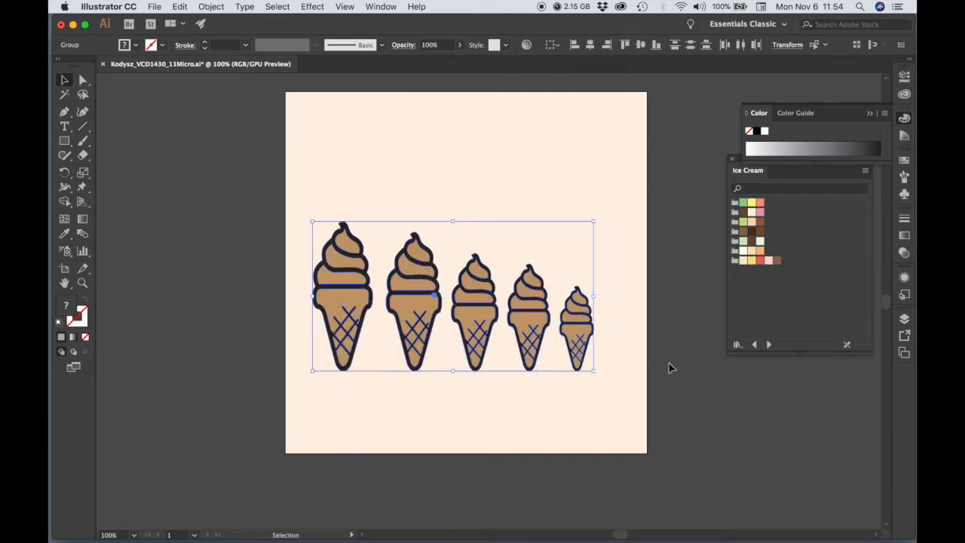
Step: Shift the four smaller cones slightly right, and move the three smallest cones a little further right
click(671, 367)
click(578, 340)
shift+click(538, 341)
shift+click(471, 333)
shift+click(419, 329)
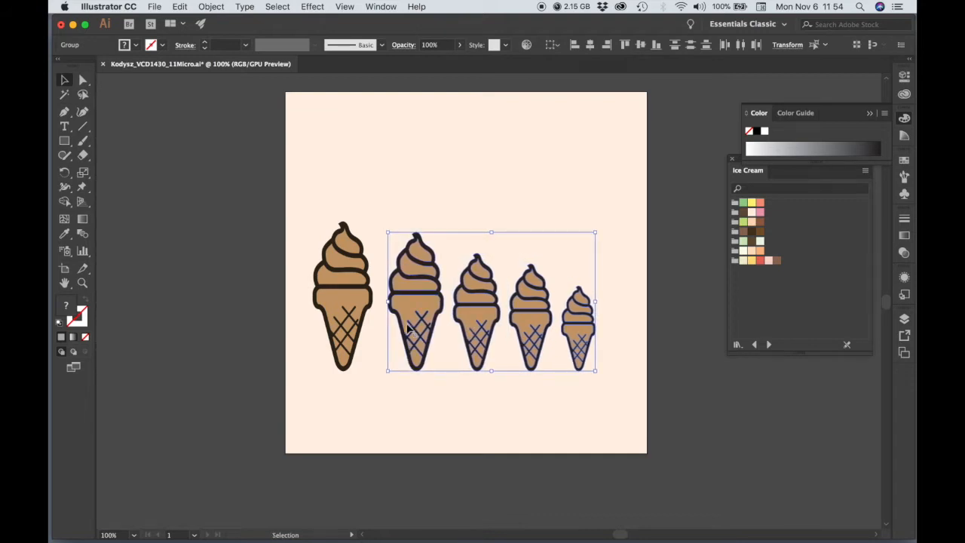
shift+click(414, 327)
key(Right)
key(Right)
key(Right)
key(Right)
key(Right)
key(Right)
Step: Nudge the fourth and fifth cones slightly right to widen the gap after the third cone
shift+click(485, 326)
key(Right)
key(Right)
key(Right)
key(Right)
key(Right)
key(Right)
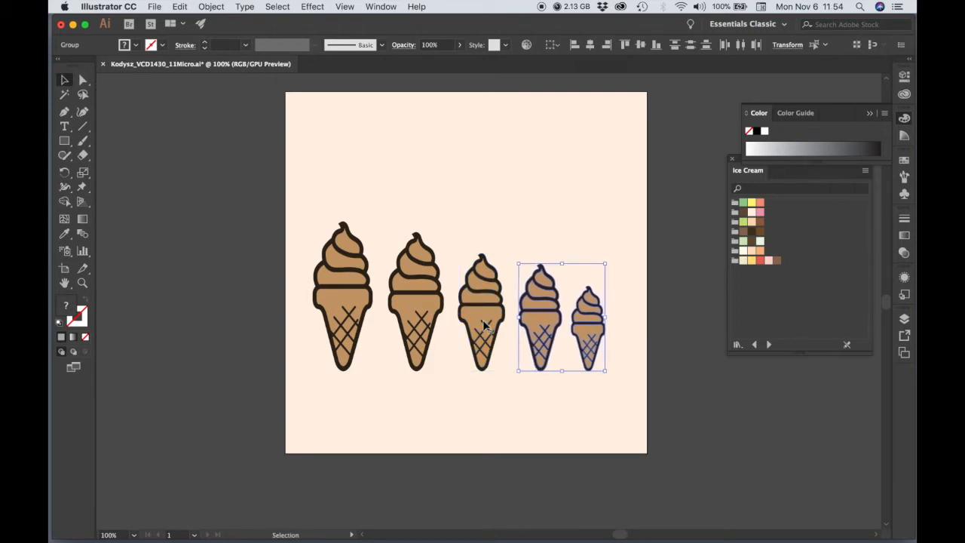
Step: Nudge the smallest cone slightly right to even out the spacing, and shift the whole row slightly right
shift+click(550, 322)
key(Right)
key(Right)
key(Right)
key(Right)
key(Right)
key(Right)
key(Right)
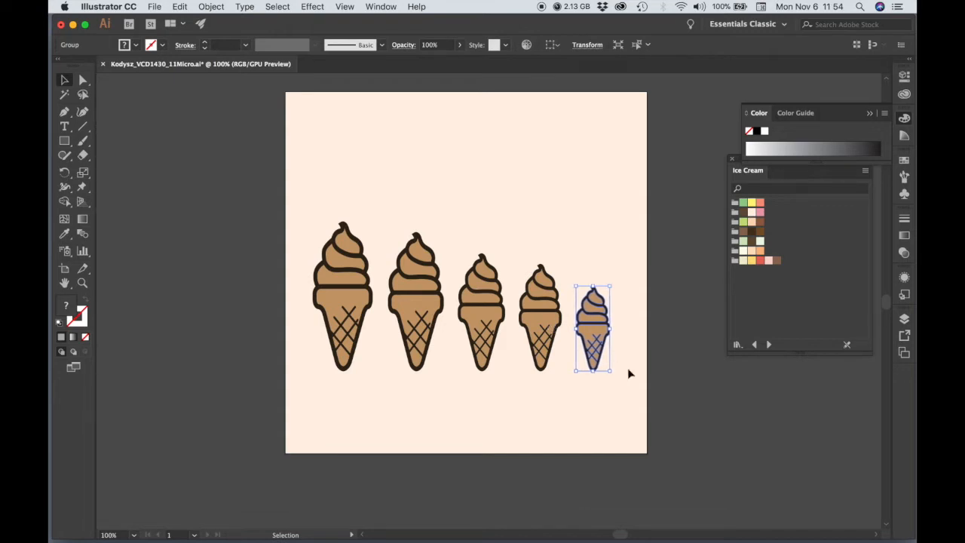
click(631, 373)
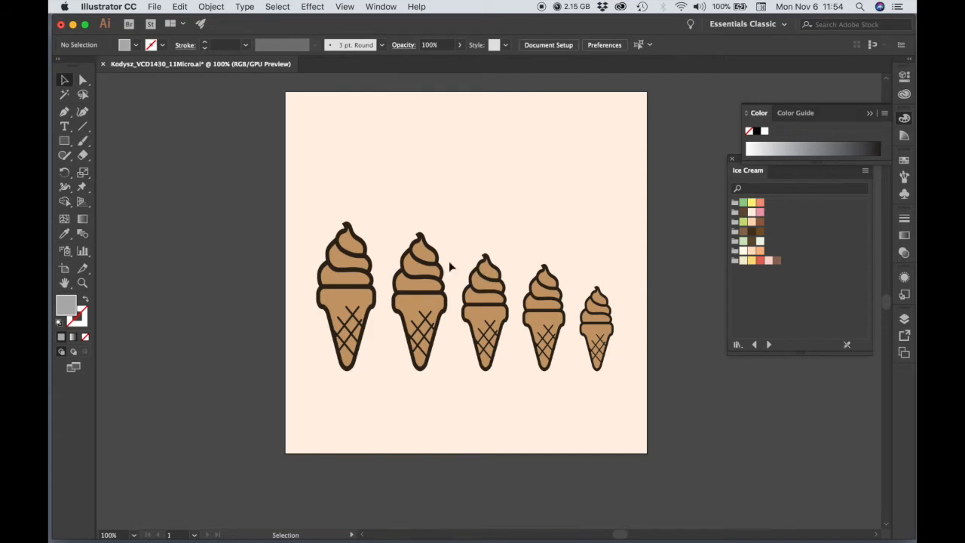
Step: Ungroup the tallest cone so its individual shapes can be selected separately
key(super+space)
super+click(375, 300)
click(374, 276)
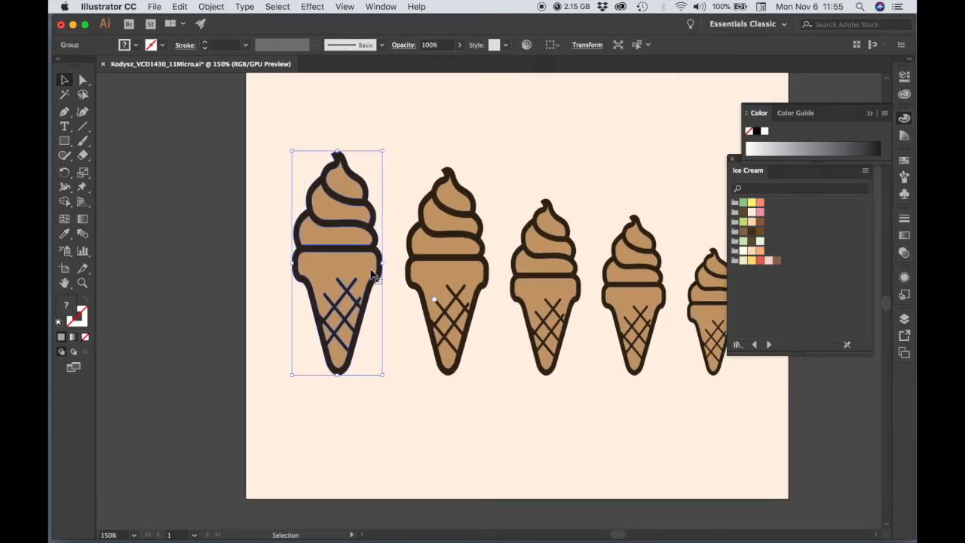
right_click(375, 276)
click(400, 369)
click(214, 261)
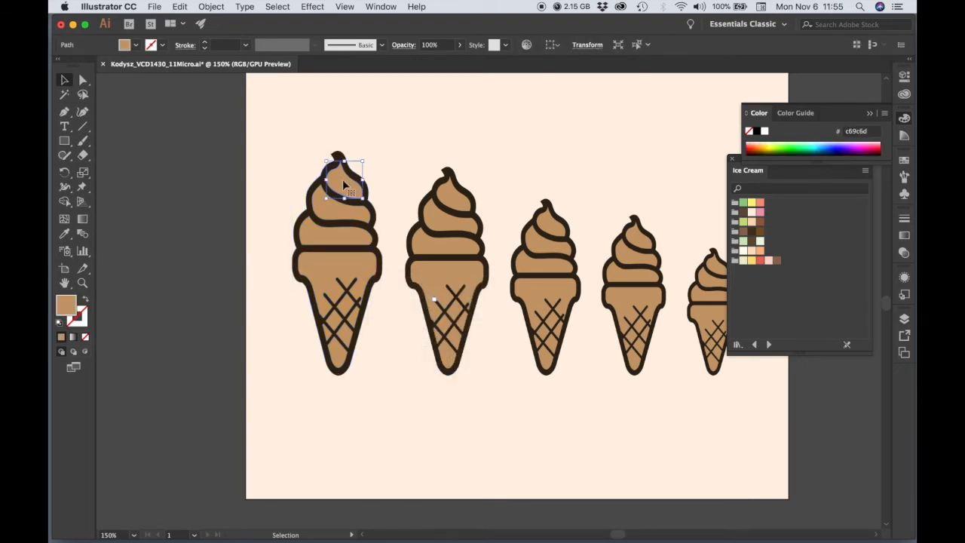
click(214, 179)
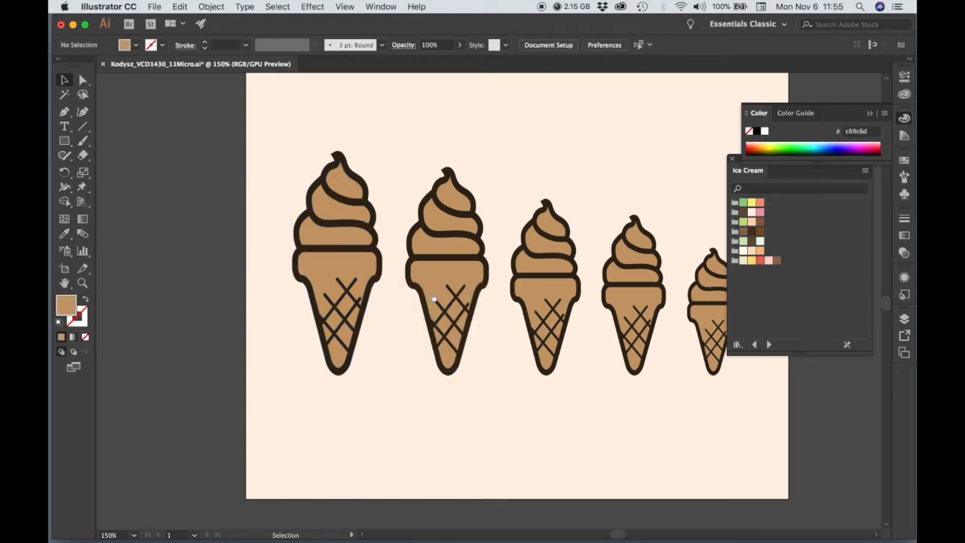
Step: Sample the pinkish brown bc9988 with the Eyedropper and copy its hex code
key(t)
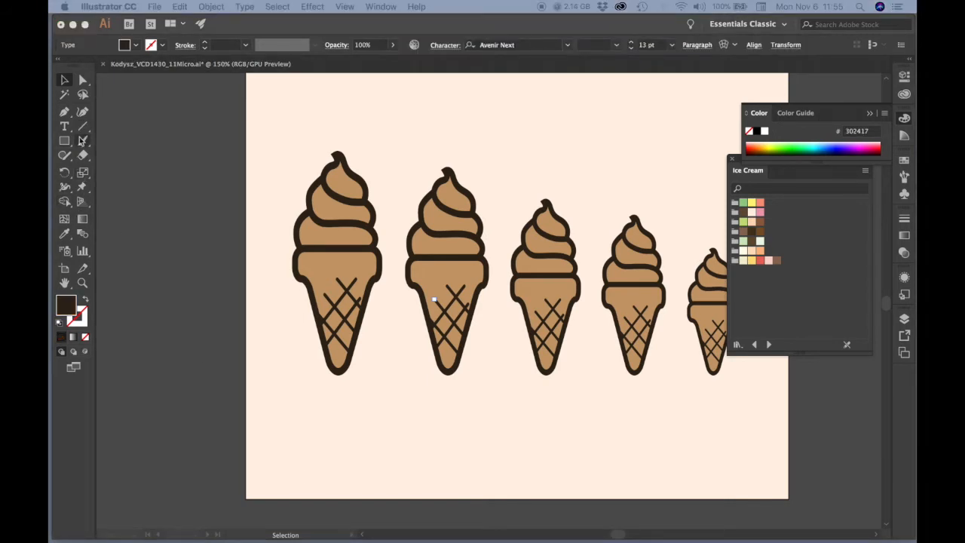
click(64, 234)
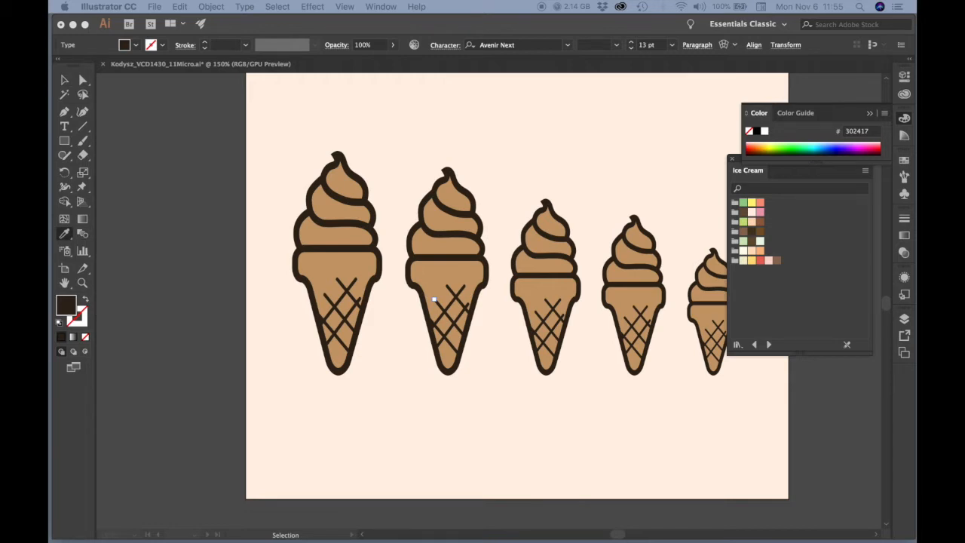
click(435, 299)
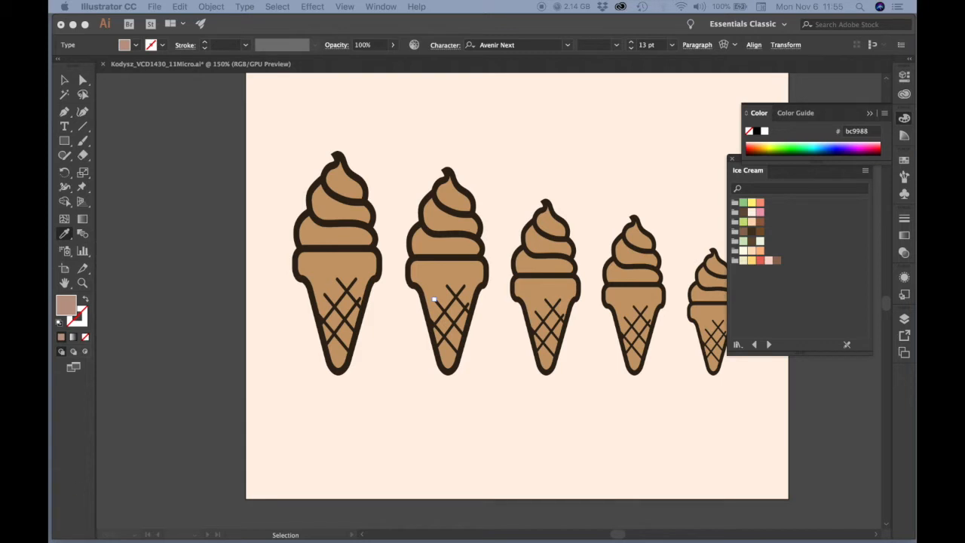
double_click(66, 303)
click(298, 258)
drag(298, 258, 257, 258)
key(super+c)
key(Return)
Step: Set the fill colour to bc9988 with nothing selected
double_click(73, 305)
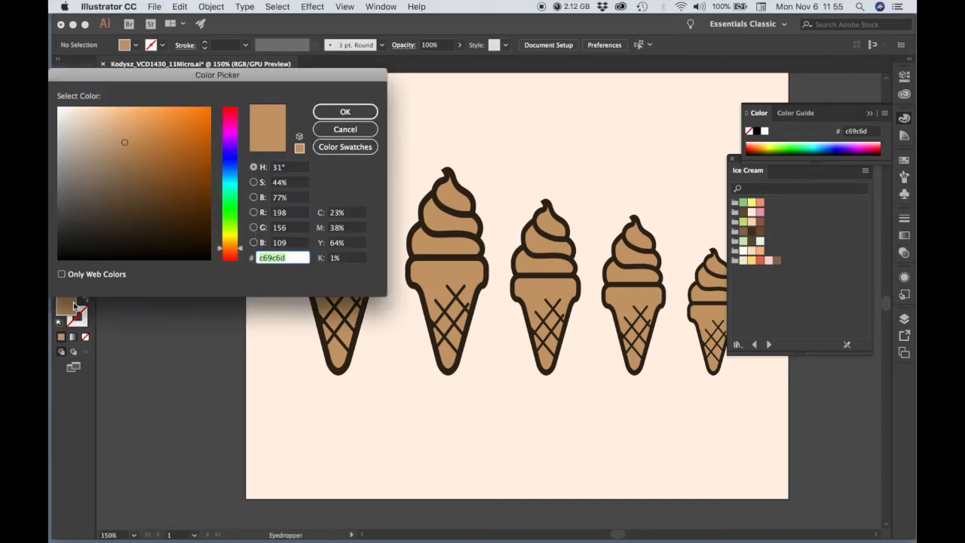
key(super+v)
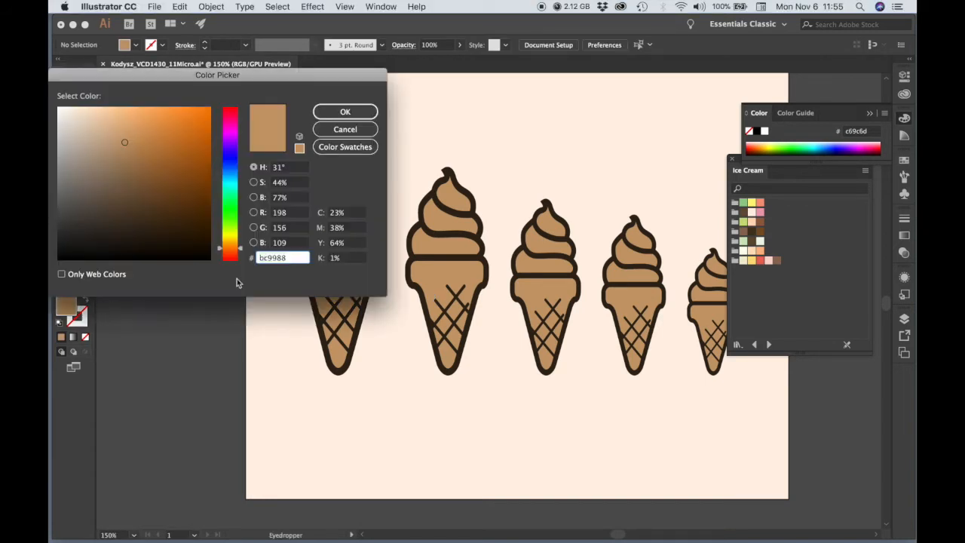
click(337, 117)
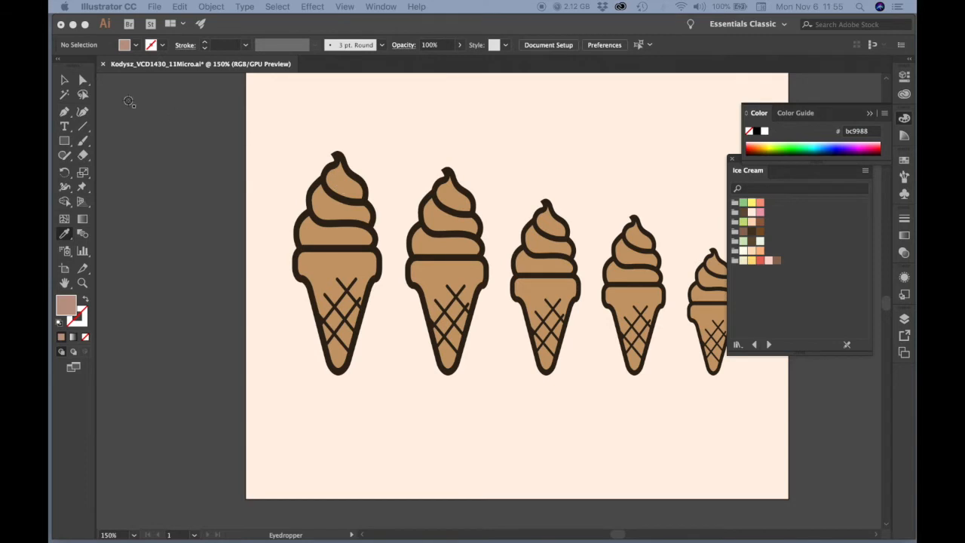
Step: Select the three swirl sections of the tallest cone and fill them with the copied colour bc9988
click(64, 80)
click(344, 188)
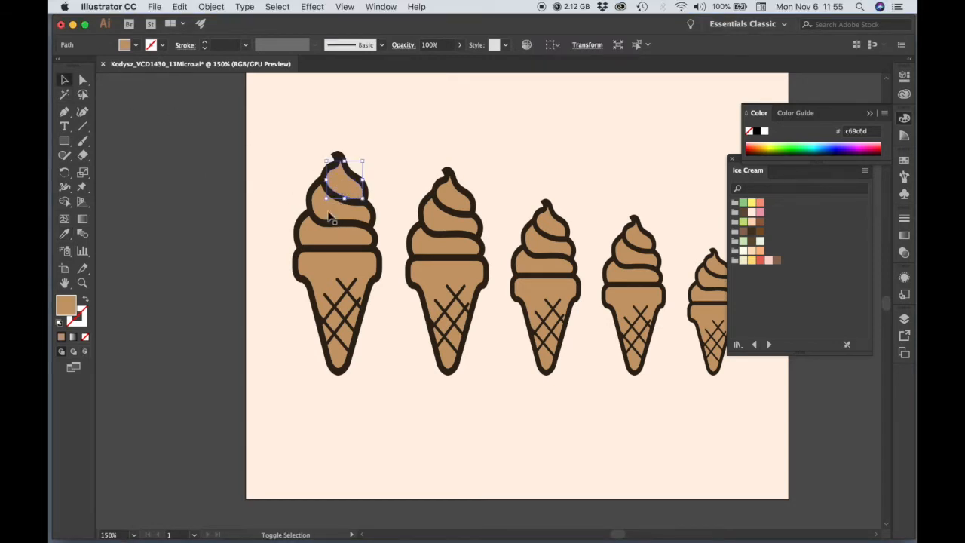
shift+click(332, 218)
shift+click(333, 243)
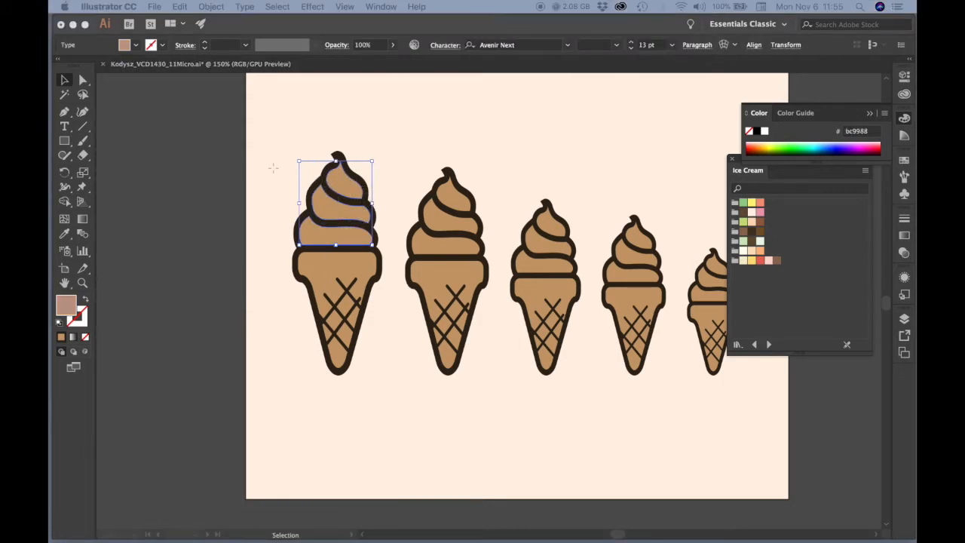
click(67, 235)
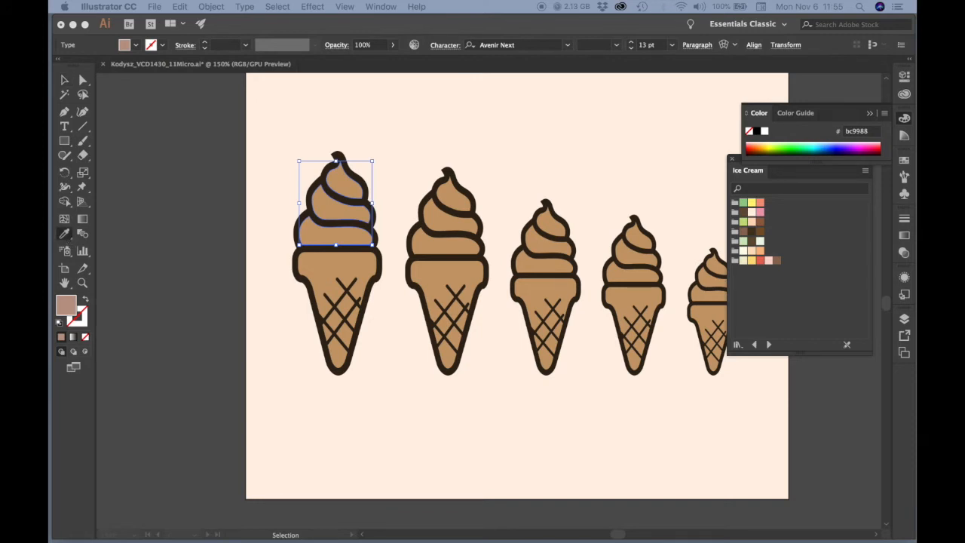
double_click(62, 306)
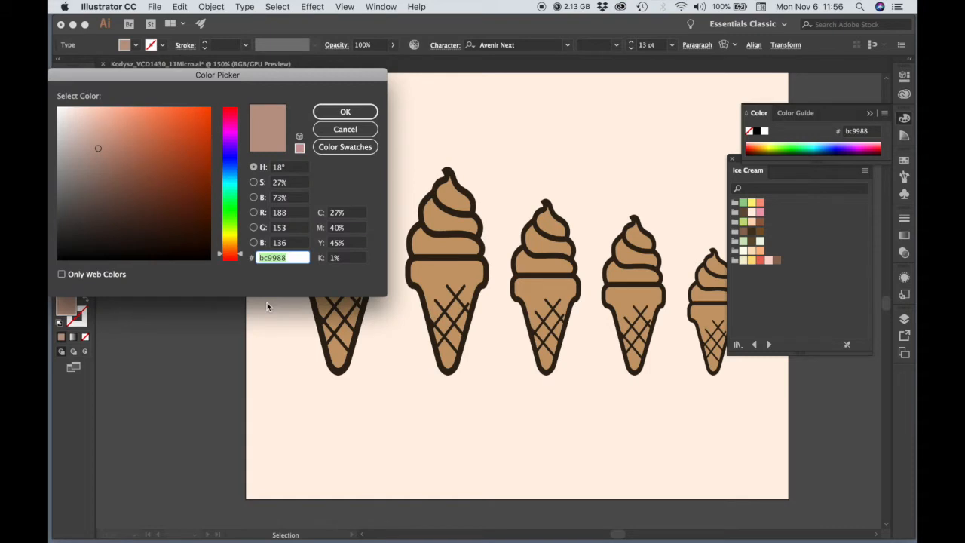
click(348, 111)
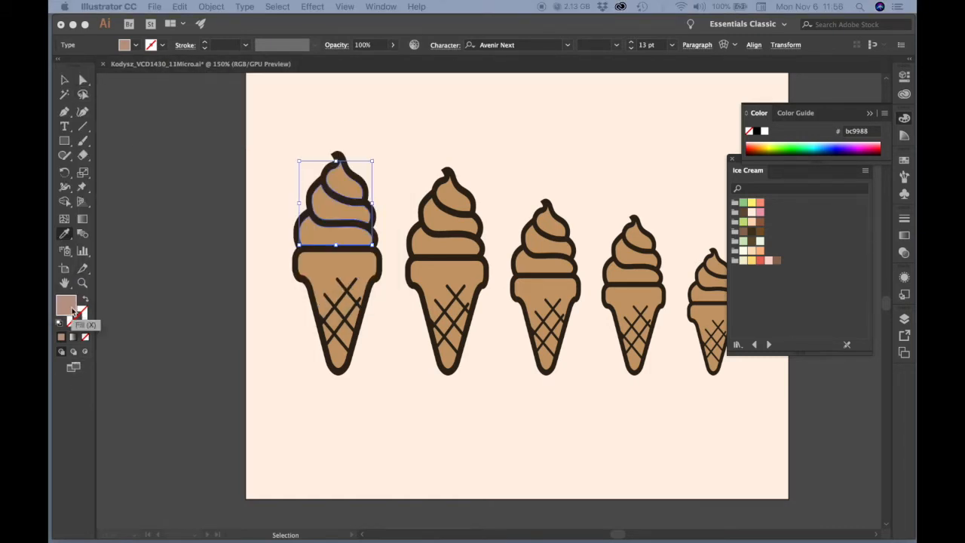
click(260, 26)
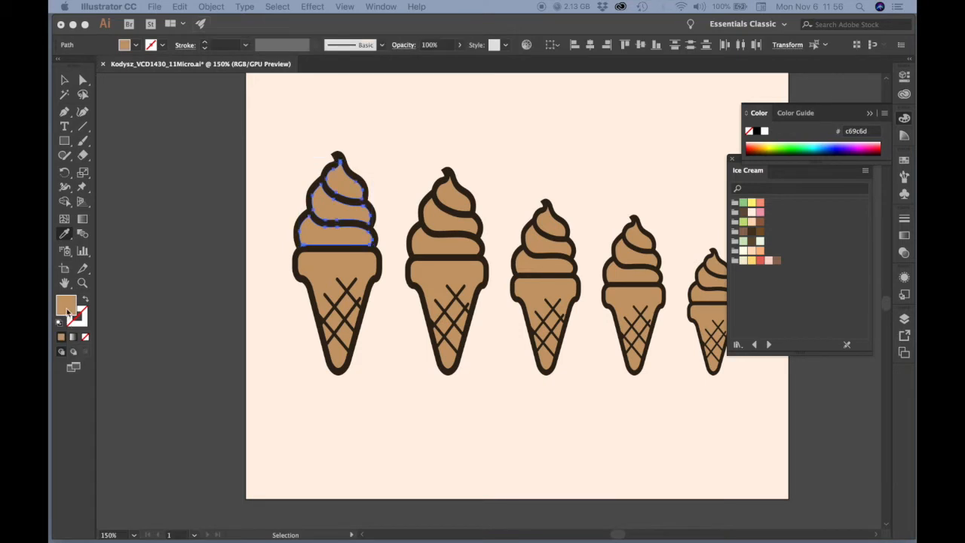
double_click(65, 305)
text(bc9988)
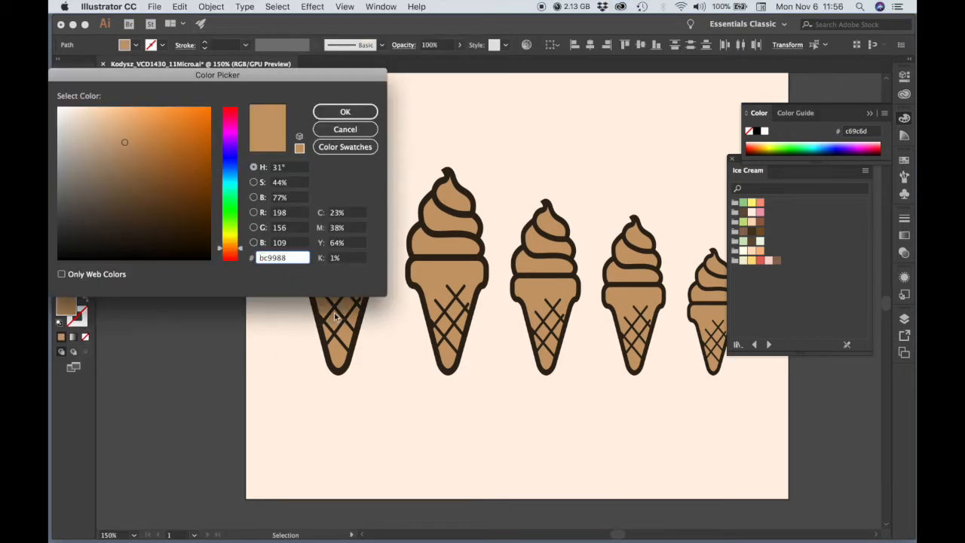
click(345, 111)
key(i)
click(64, 78)
click(189, 285)
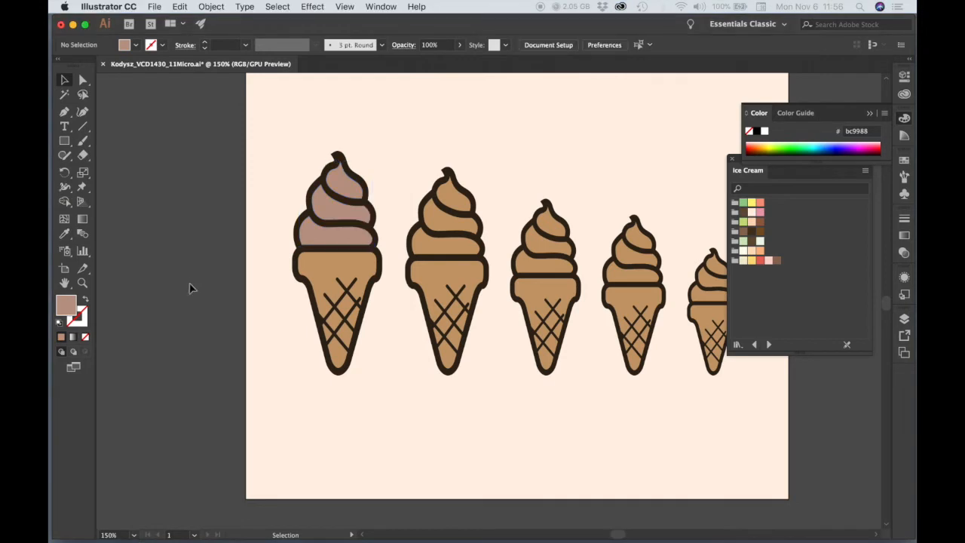
Step: Ungroup the second cone and fill its three swirl sections with off-white f9f6f4
click(452, 197)
right_click(453, 199)
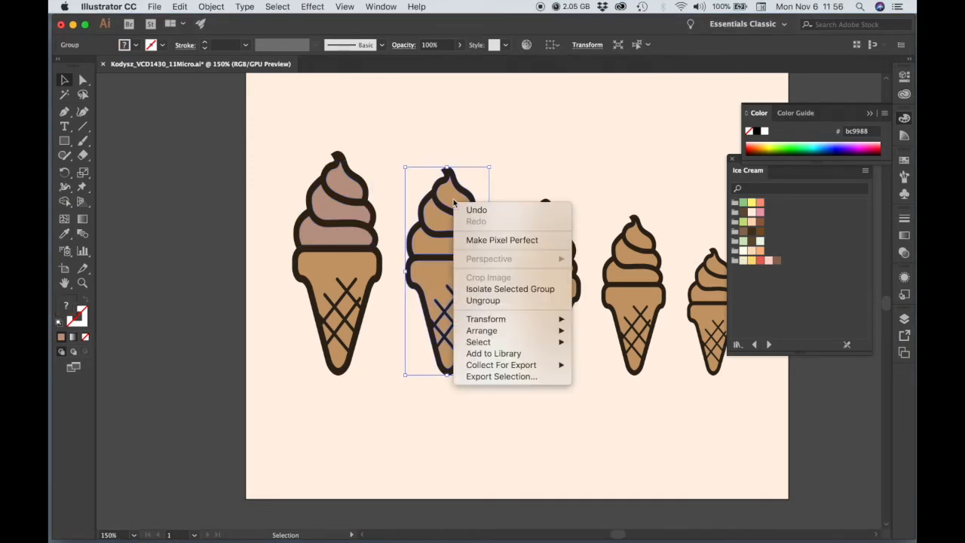
click(469, 300)
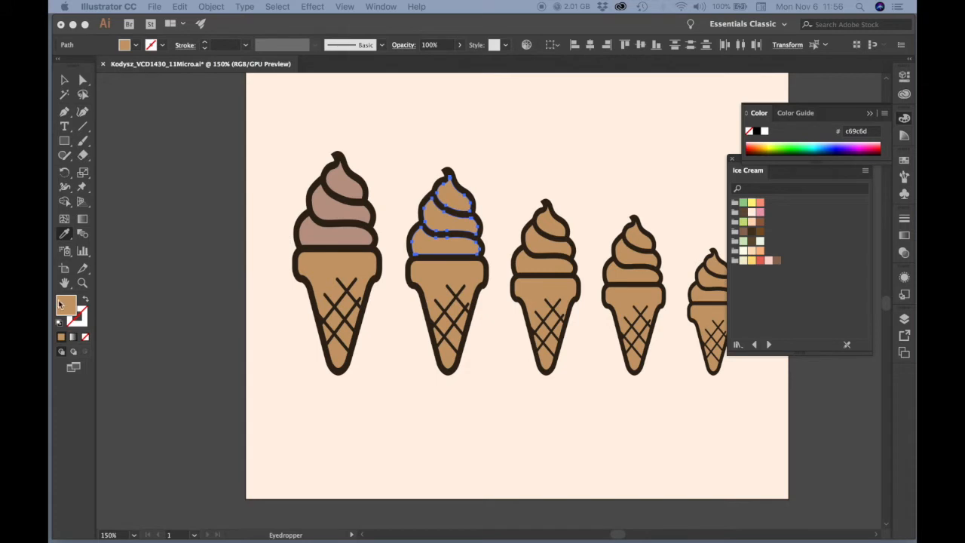
double_click(66, 314)
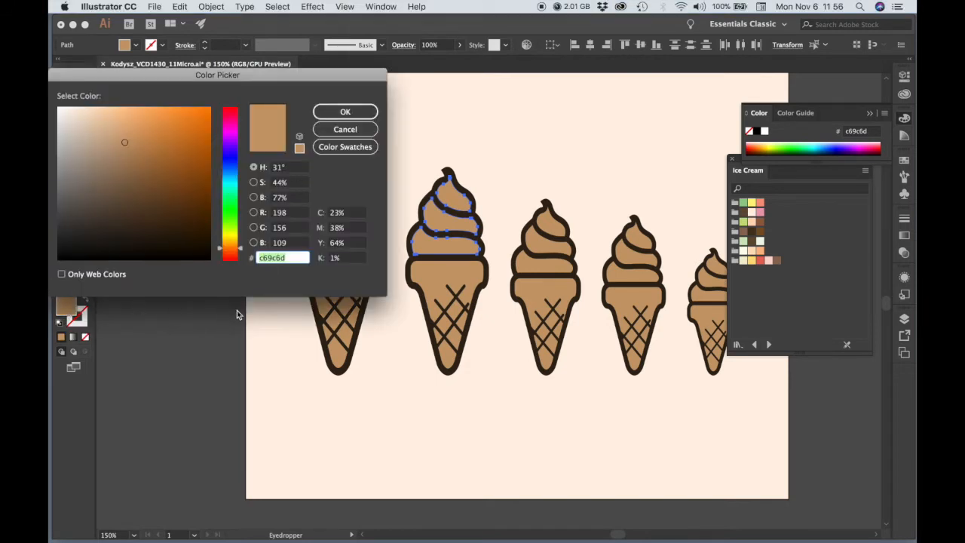
text(f9f6f4)
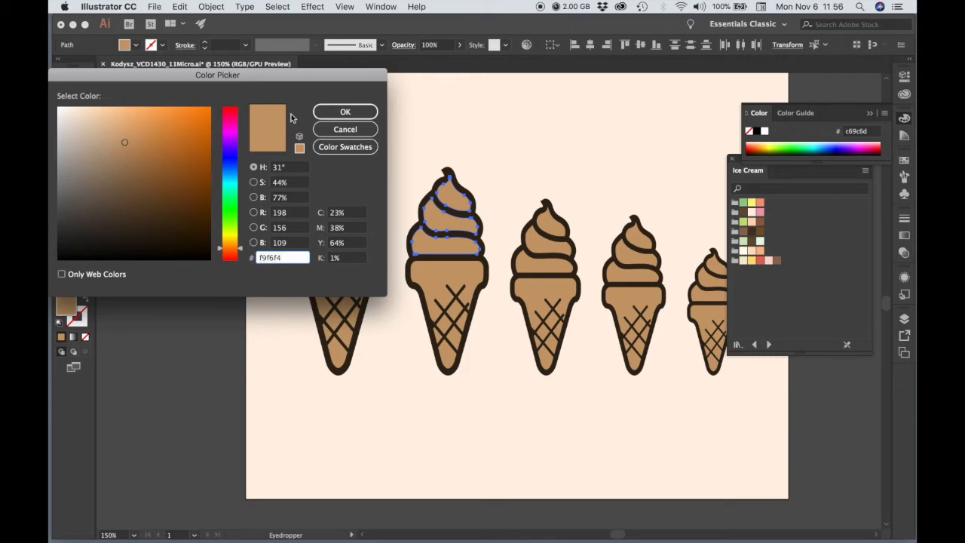
click(351, 114)
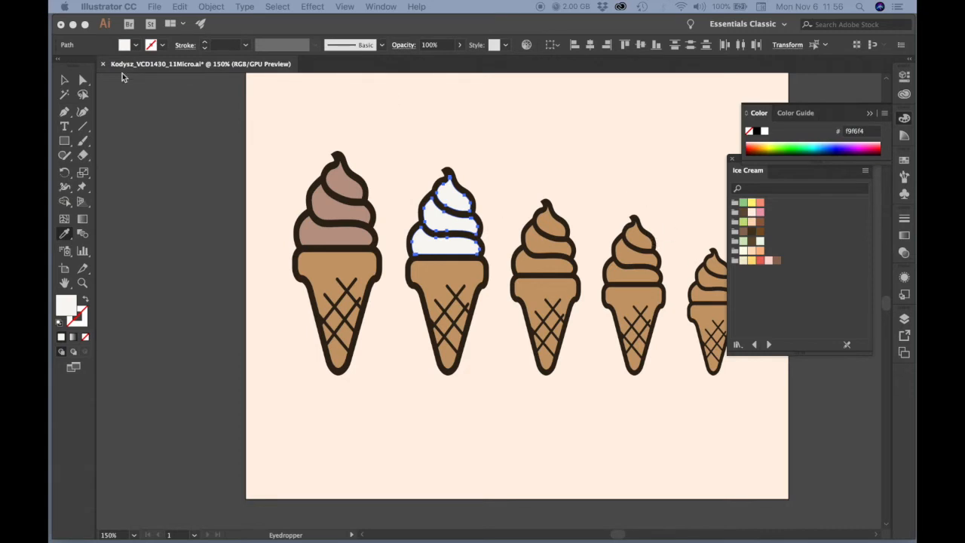
Step: Ungroup the third cone in the row and clear the selection
click(65, 80)
scroll(538, 188, right, 5)
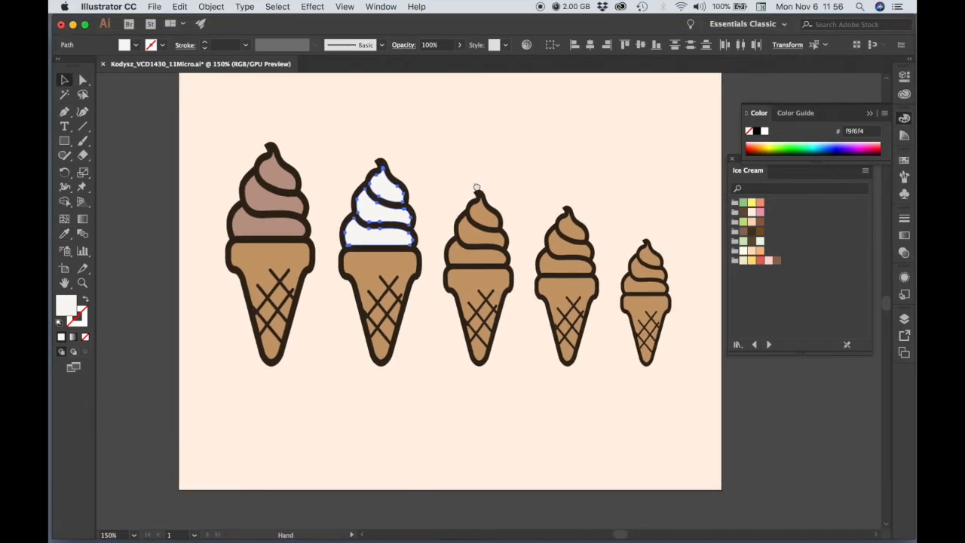
click(487, 235)
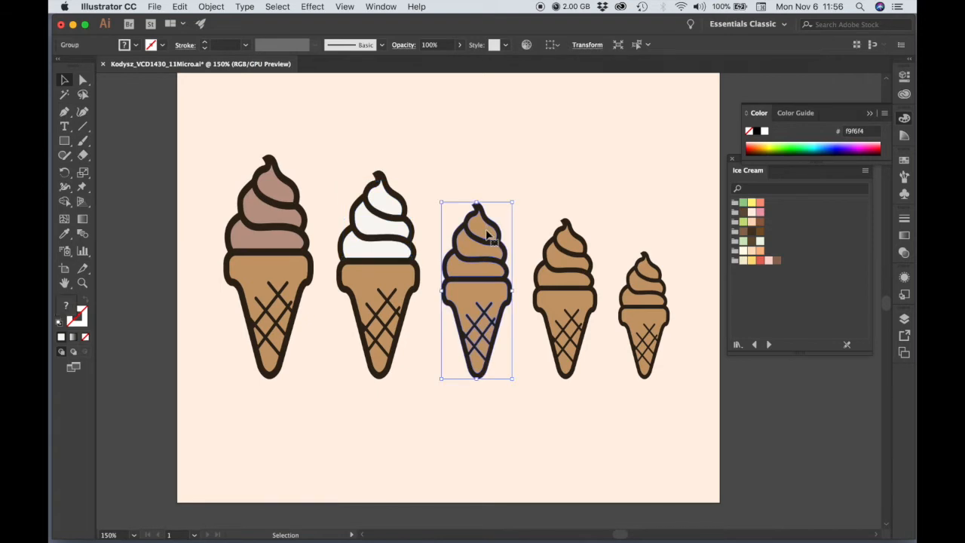
right_click(487, 236)
click(517, 330)
click(538, 183)
Step: Fill the three swirl sections of the third cone with the sampled pale cream f4ecce
click(487, 236)
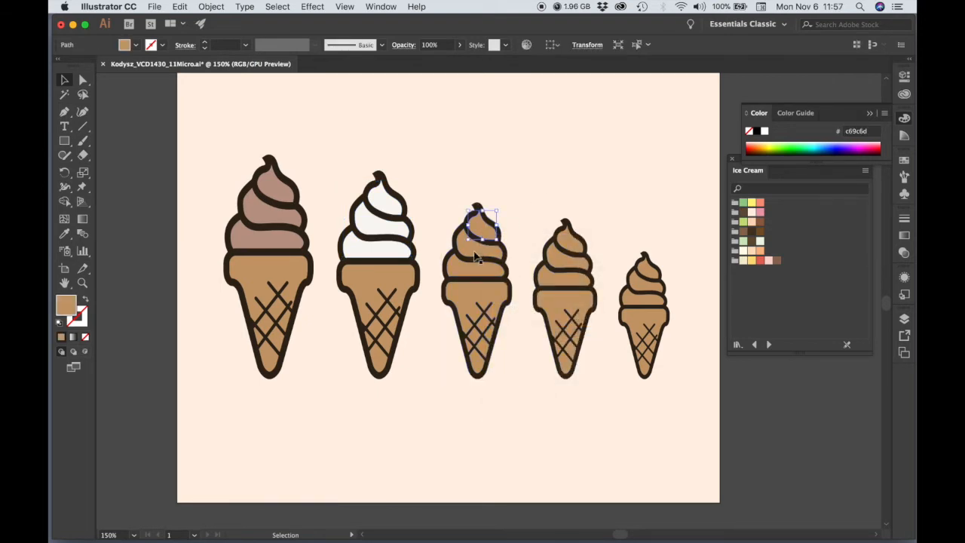
shift+click(476, 263)
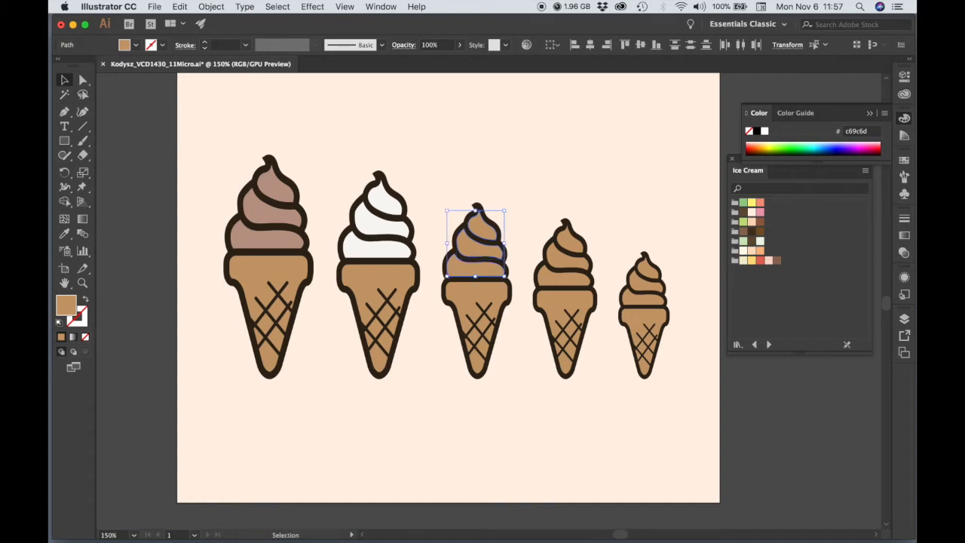
click(65, 235)
drag(121, 542, 122, 541)
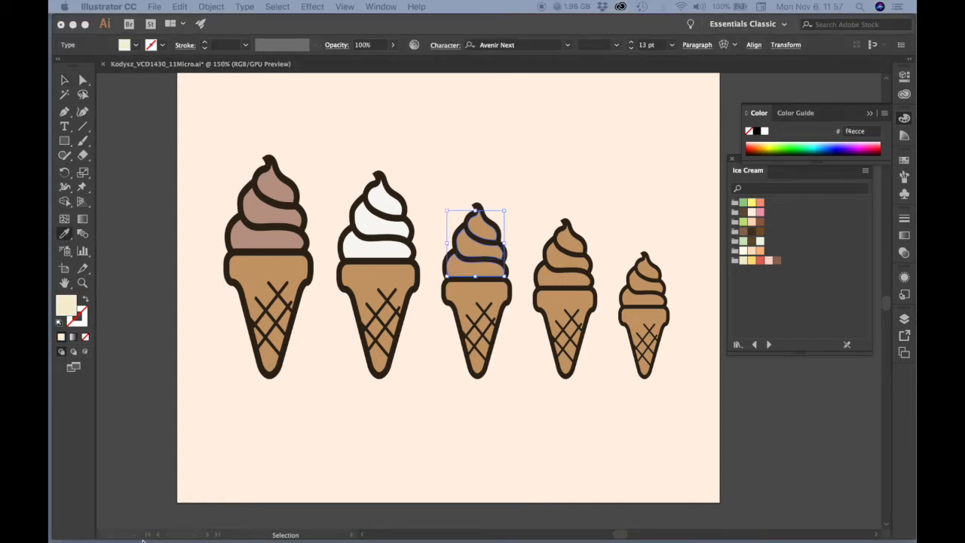
double_click(65, 305)
click(345, 129)
double_click(62, 309)
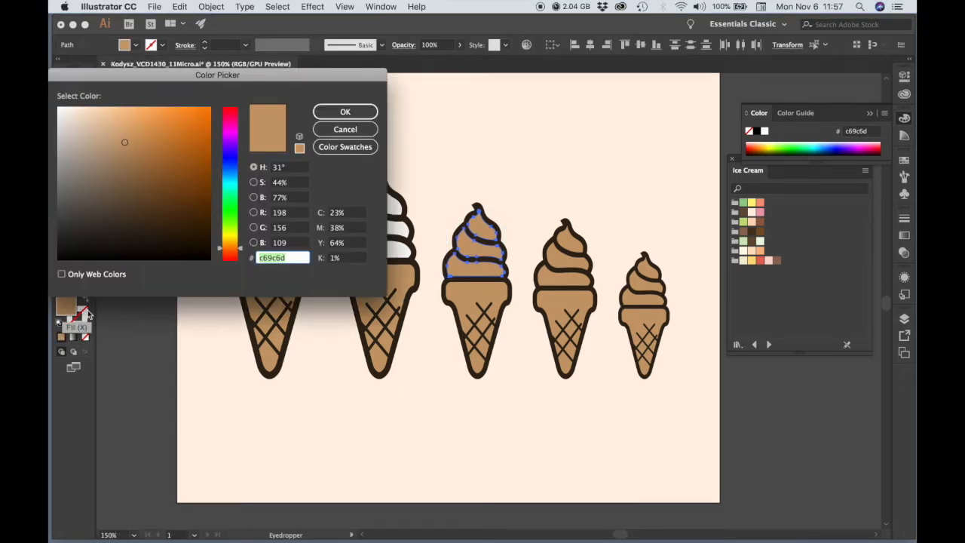
click(365, 129)
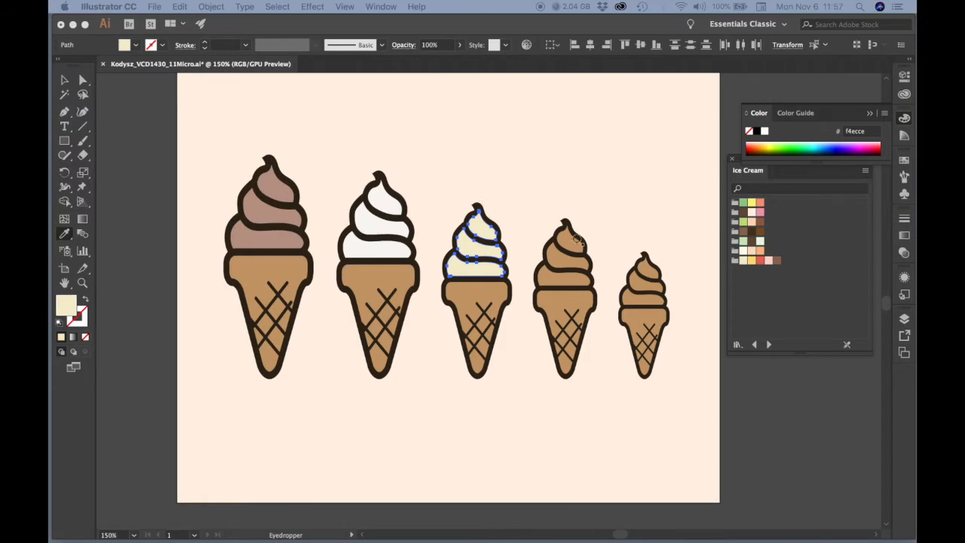
Step: Ungroup the fourth cone in the row and clear the selection
click(64, 82)
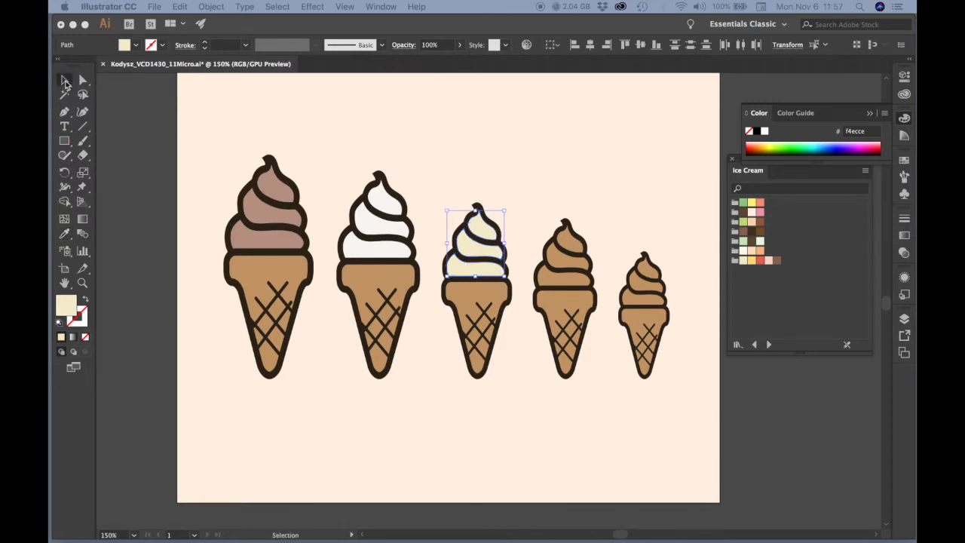
click(559, 238)
right_click(567, 242)
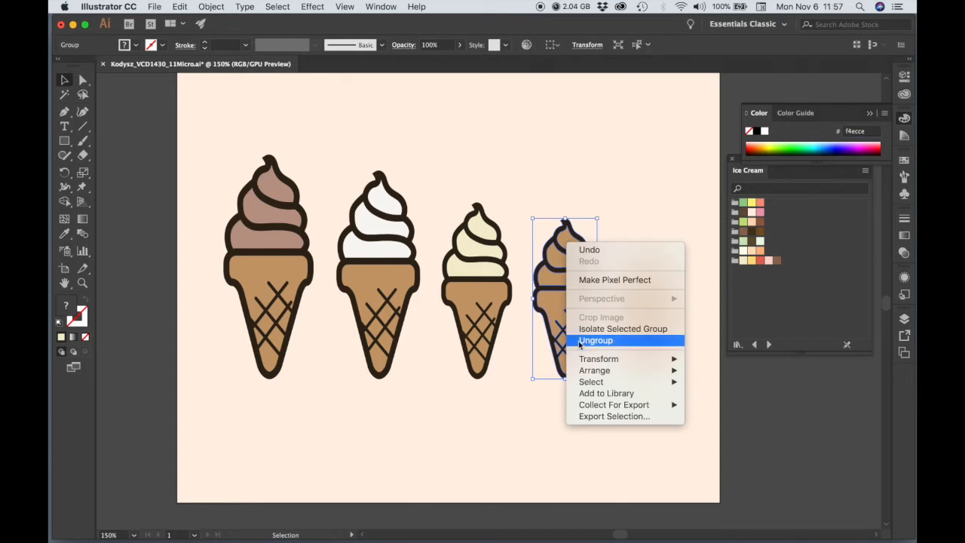
click(580, 343)
click(187, 290)
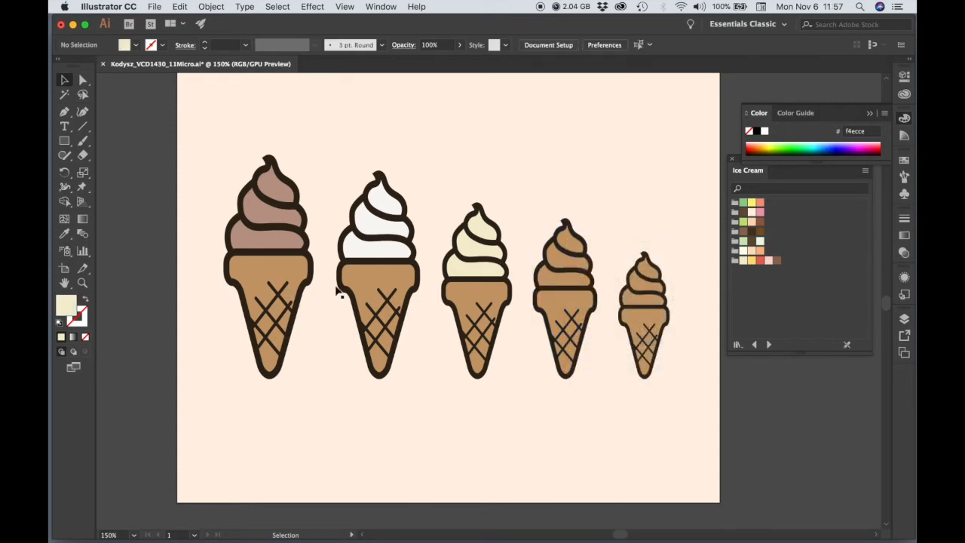
Step: Fill the swirl sections of the fourth cone with the pale yellow fce9b4
click(565, 249)
key(i)
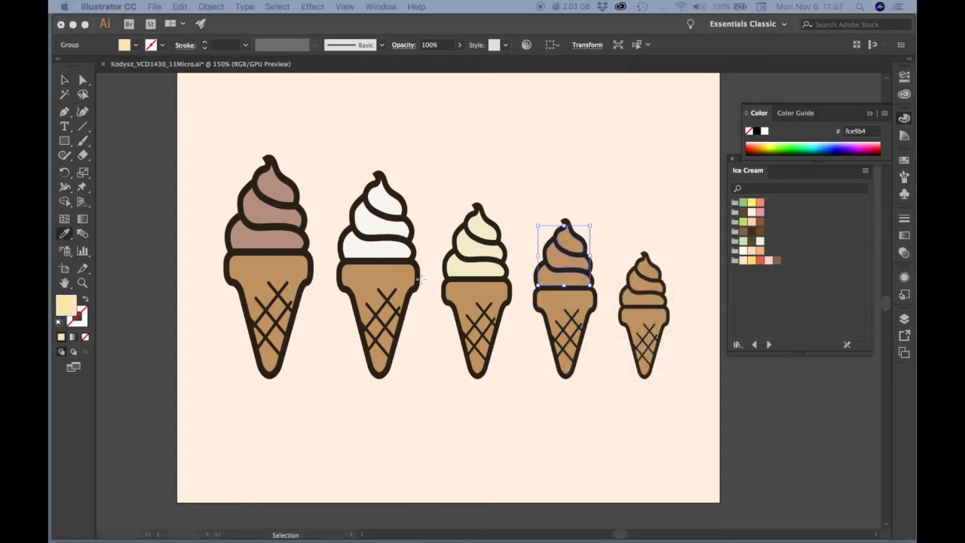
click(322, 28)
double_click(66, 304)
text(fce9b4)
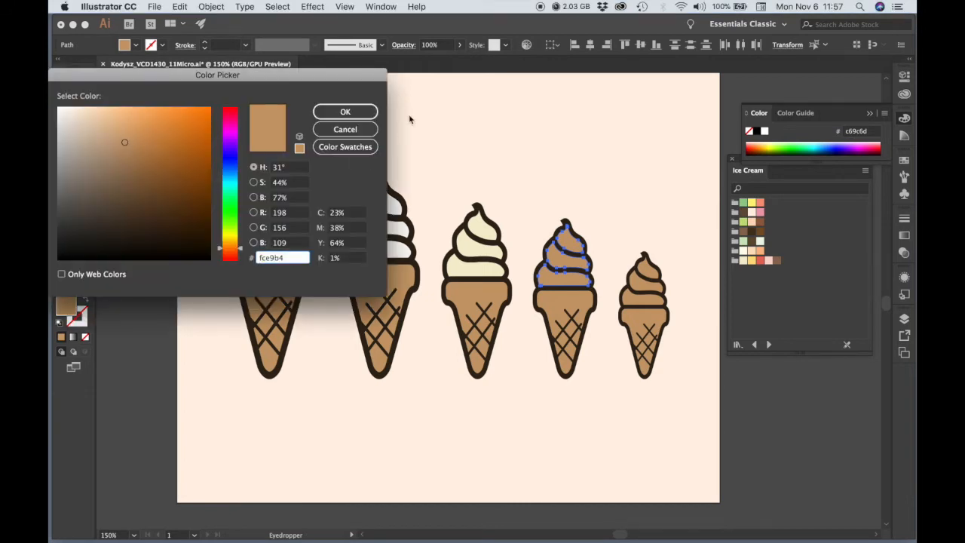
click(345, 111)
key(v)
Step: Ungroup the fifth, smallest cone and clear the selection
click(653, 273)
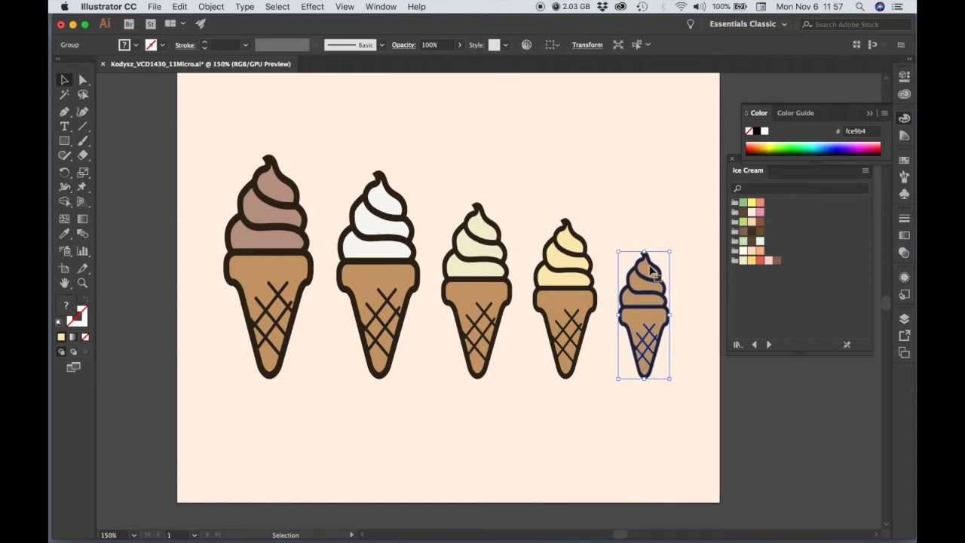
right_click(653, 273)
click(677, 367)
click(718, 407)
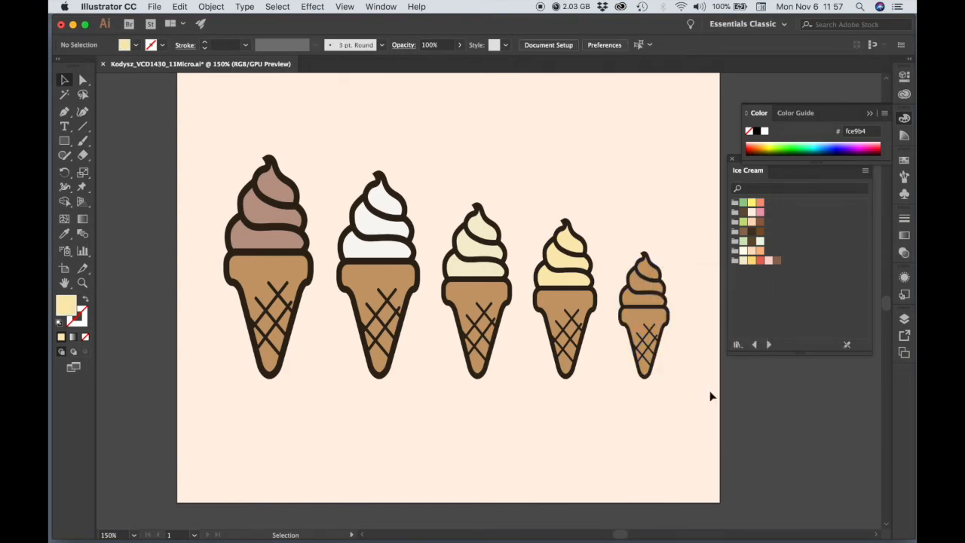
Step: Fill the three swirl sections of the smallest cone with the light green d0e6bb and deselect them
click(645, 272)
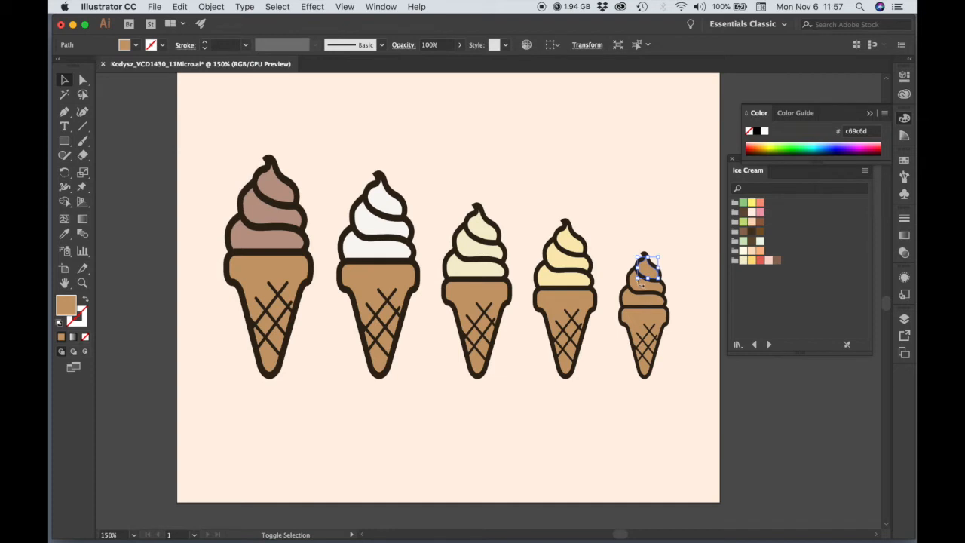
shift+click(647, 294)
shift+click(645, 304)
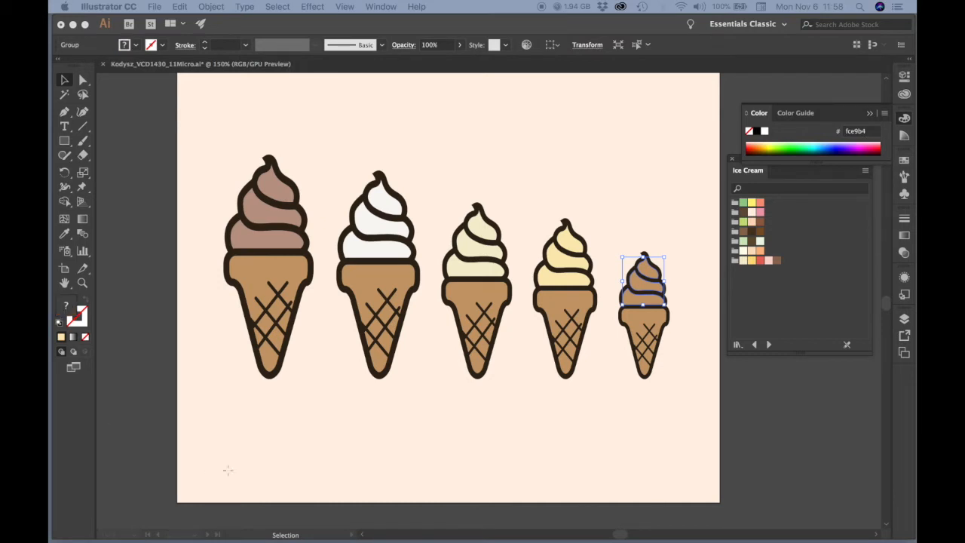
click(65, 234)
click(744, 241)
double_click(68, 305)
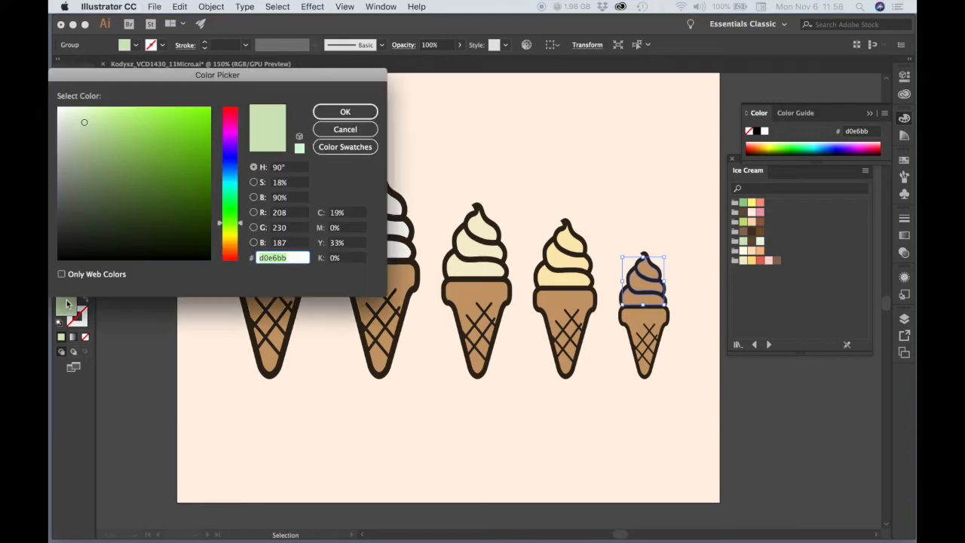
click(345, 129)
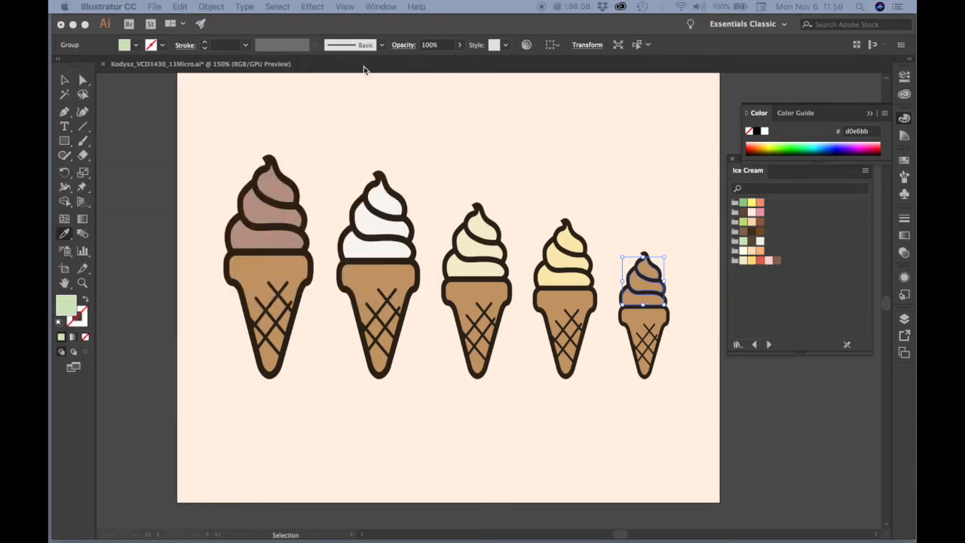
click(330, 31)
double_click(66, 305)
text(d0e6bb)
click(345, 112)
key(v)
click(136, 190)
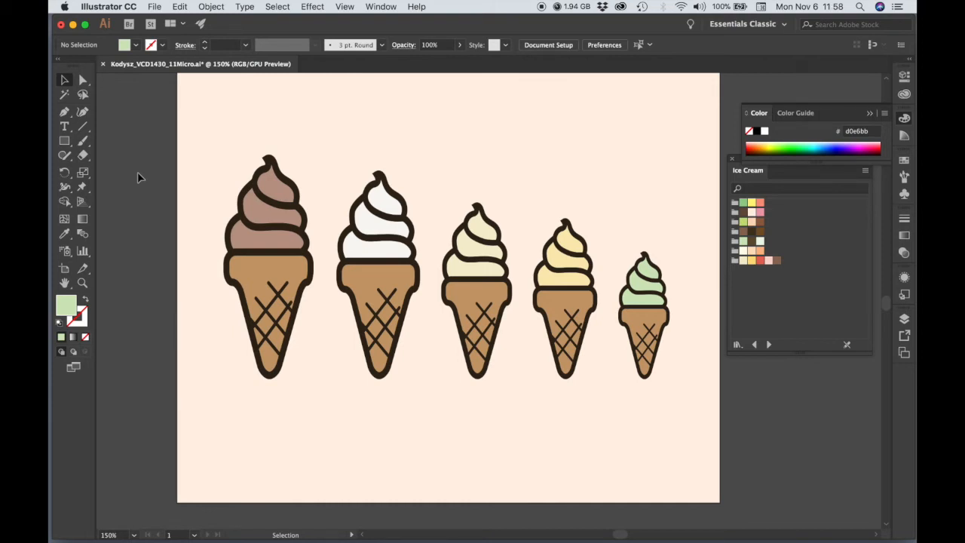
Step: Draw a small closed triangle with the Pen tool near the left end of the third cone's lowest swirl section
click(479, 239)
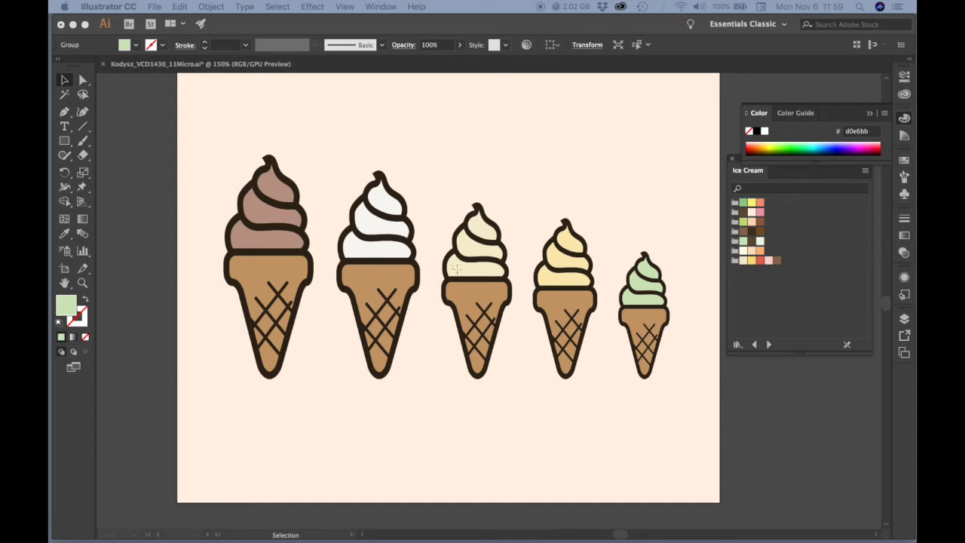
click(476, 199)
super+click(499, 283)
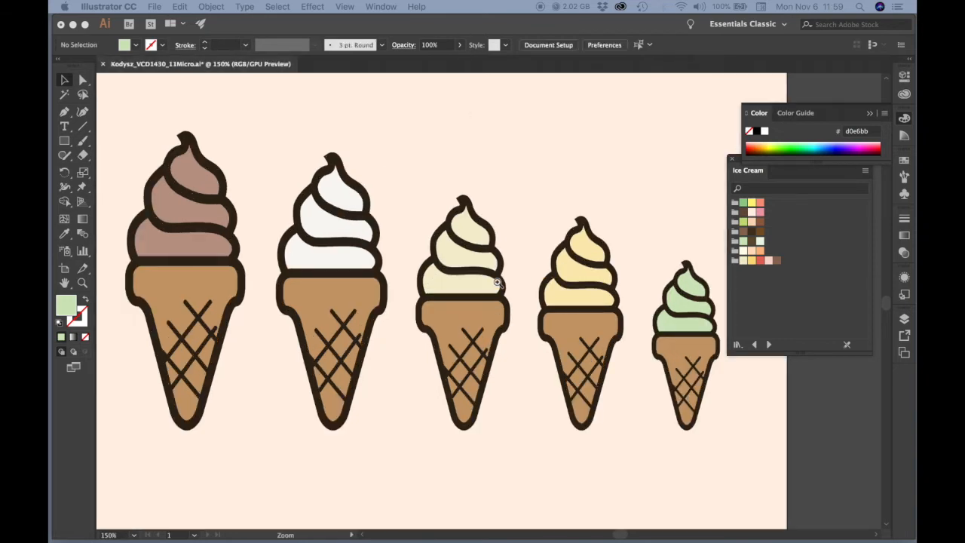
super+click(500, 282)
drag(523, 288, 457, 244)
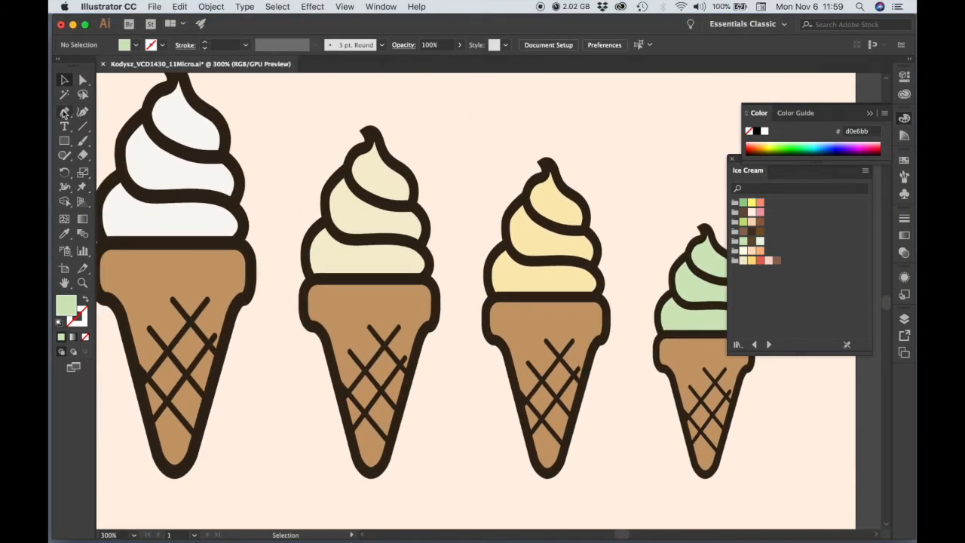
click(64, 112)
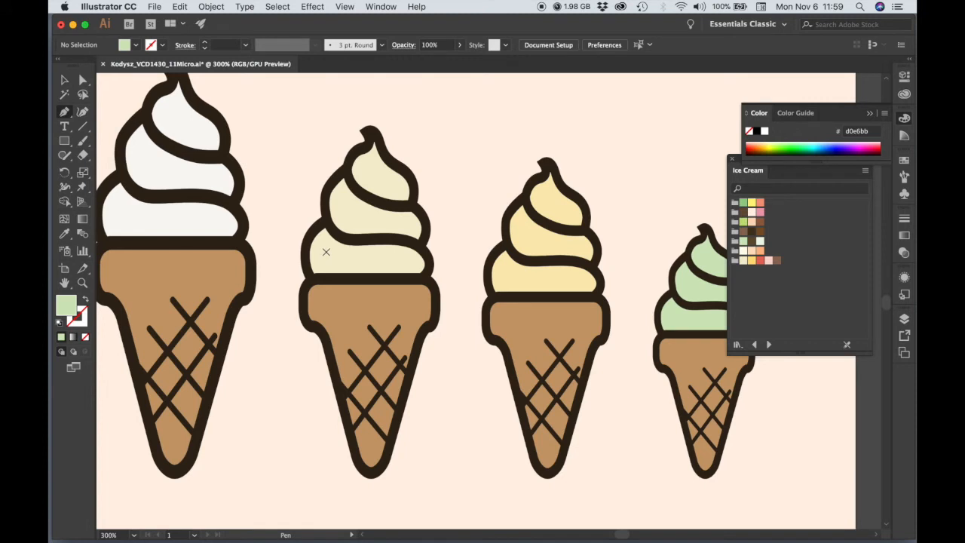
click(323, 260)
click(326, 259)
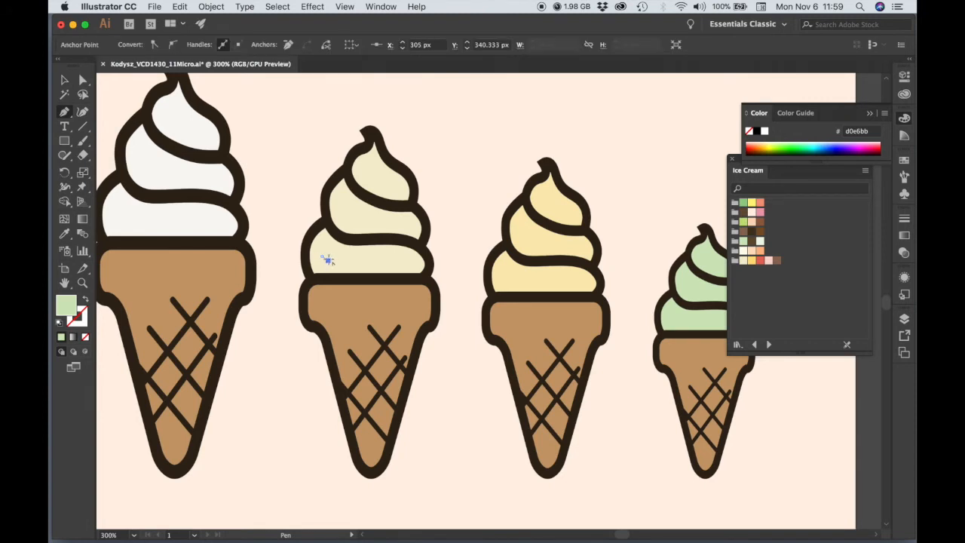
click(324, 257)
Step: Fill the small triangle with the dark brown 302417 sampled from the cone's outline
key(i)
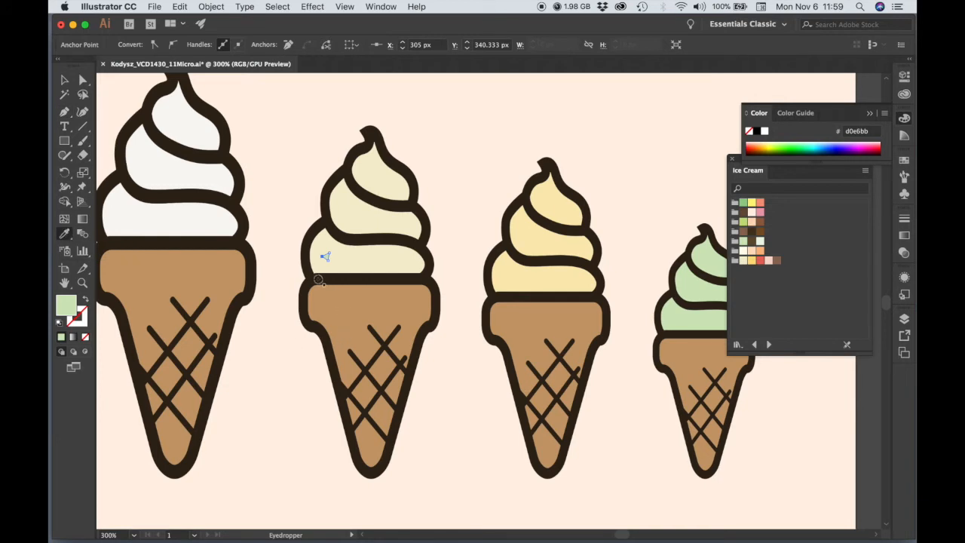
click(318, 279)
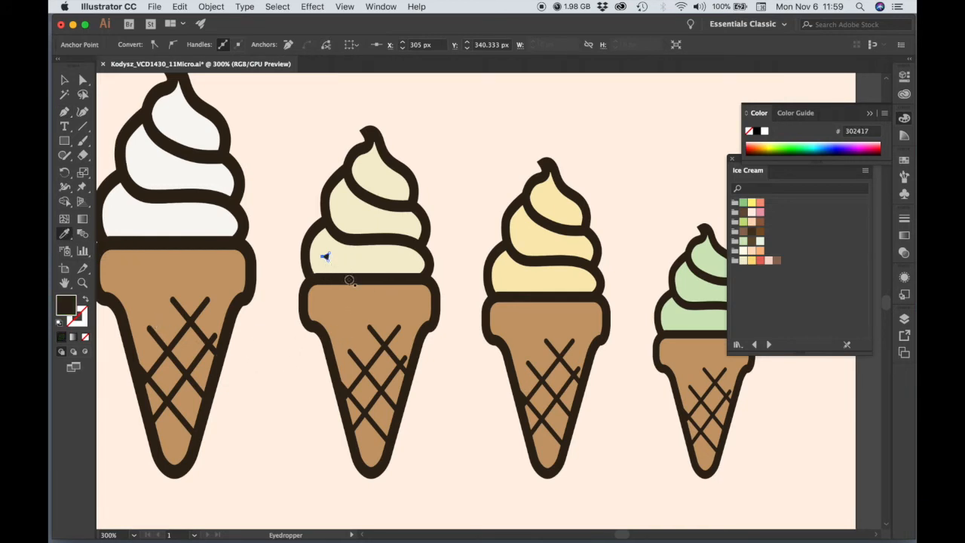
click(65, 80)
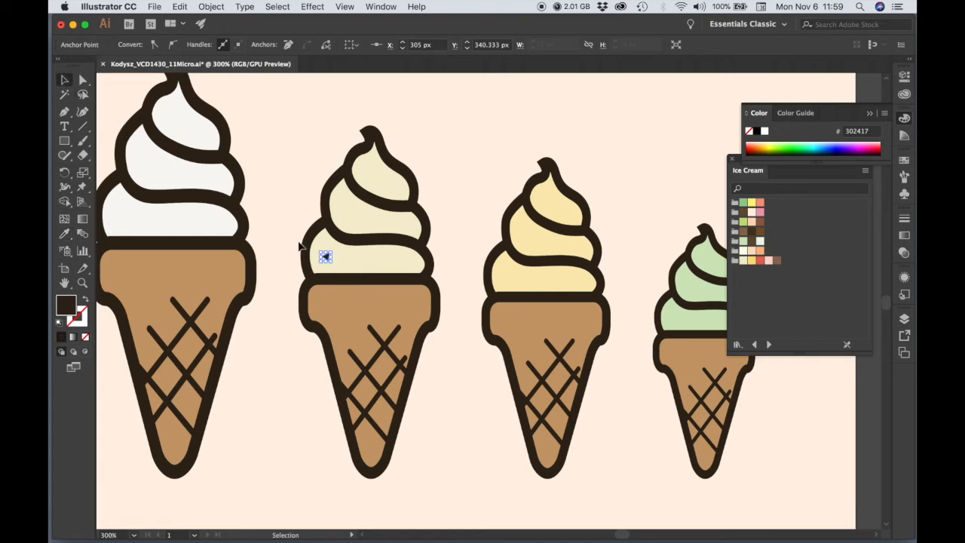
Step: Duplicate the triangle and place the rotated copy near the middle of the third cone's lowest swirl section
key(super+c)
key(super+v)
key(v)
key(super+space)
super+click(490, 302)
super+click(501, 310)
drag(472, 292, 211, 219)
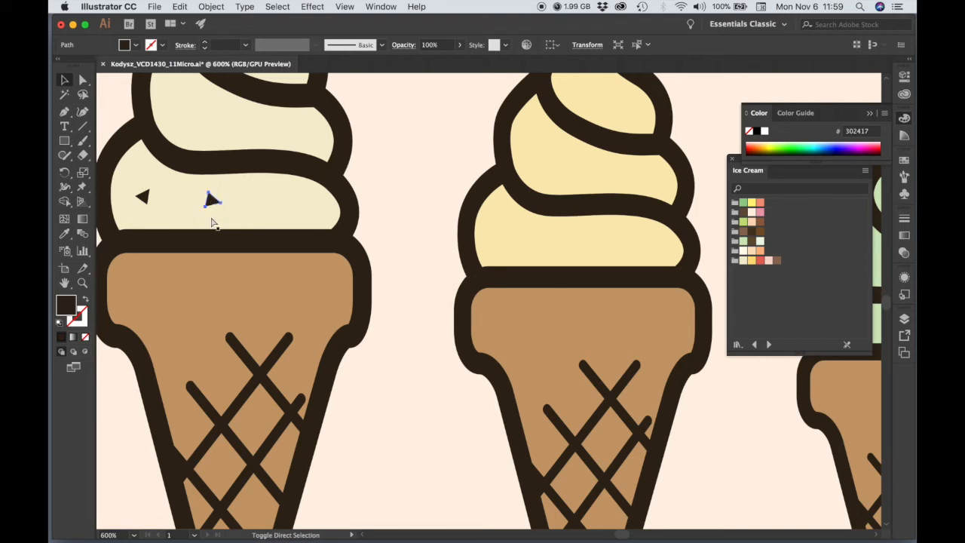
Step: Add a third rotated triangle at the right of the lowest swirl section and nudge all three into an uneven spacing
drag(210, 200, 283, 214)
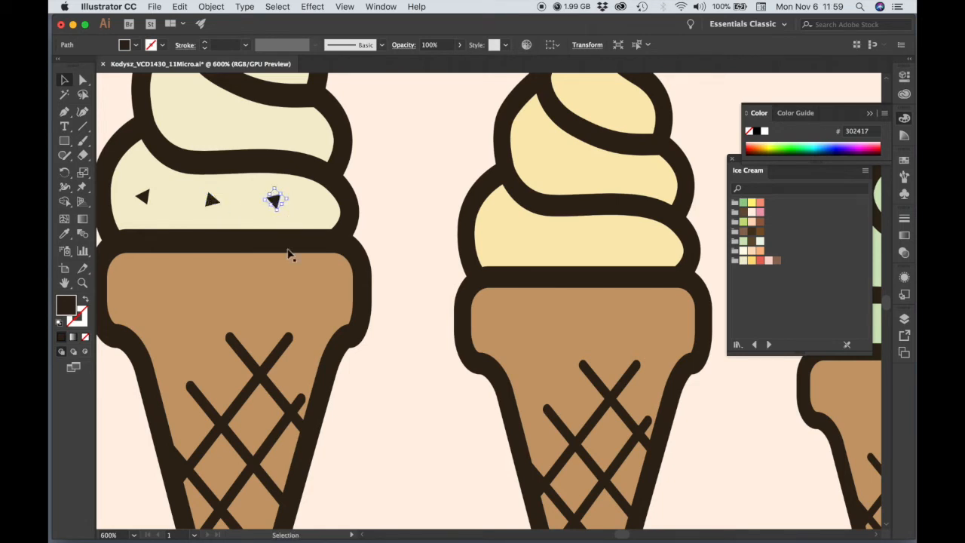
drag(278, 208, 284, 214)
drag(215, 200, 220, 199)
drag(142, 196, 148, 196)
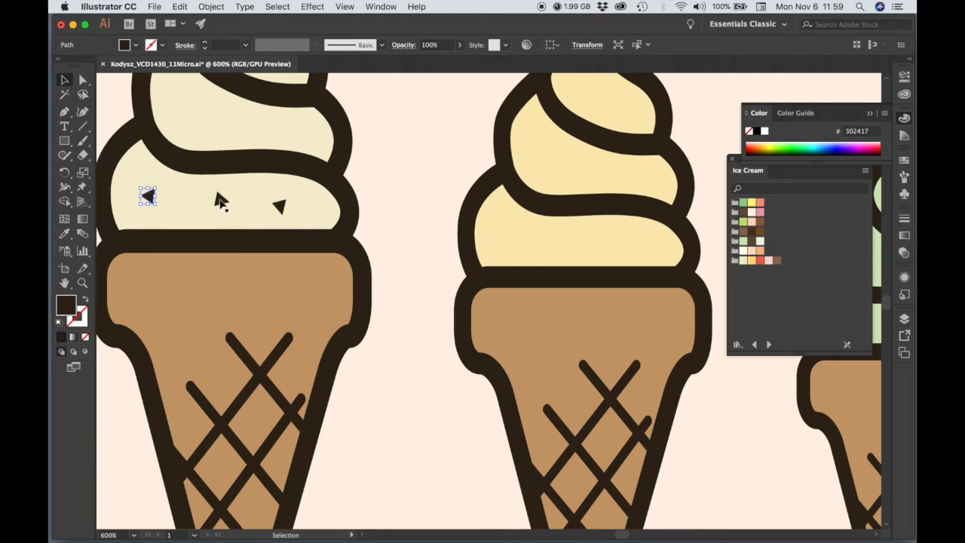
Step: Duplicate the three triangles together into the third cone's middle swirl section
shift+click(219, 199)
shift+click(278, 207)
key(super)
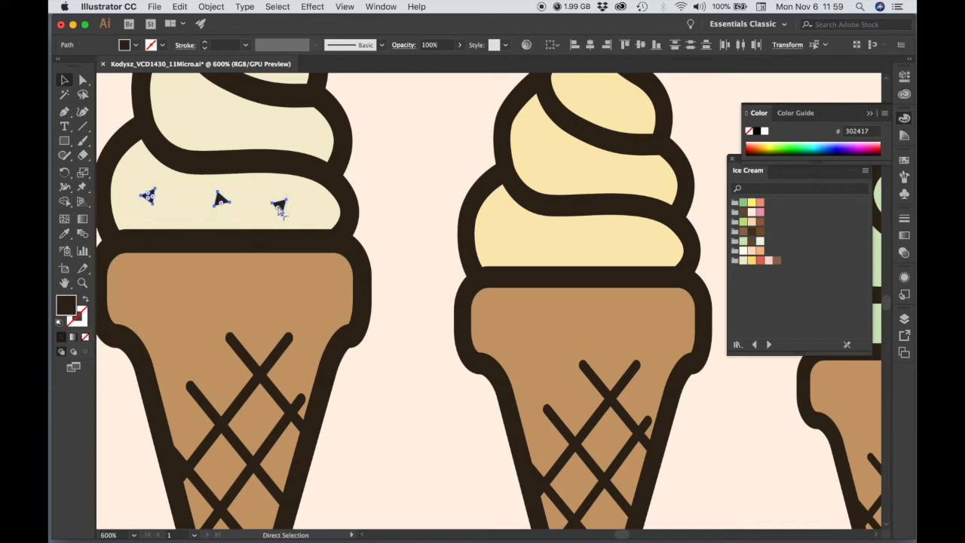
drag(279, 209, 446, 296)
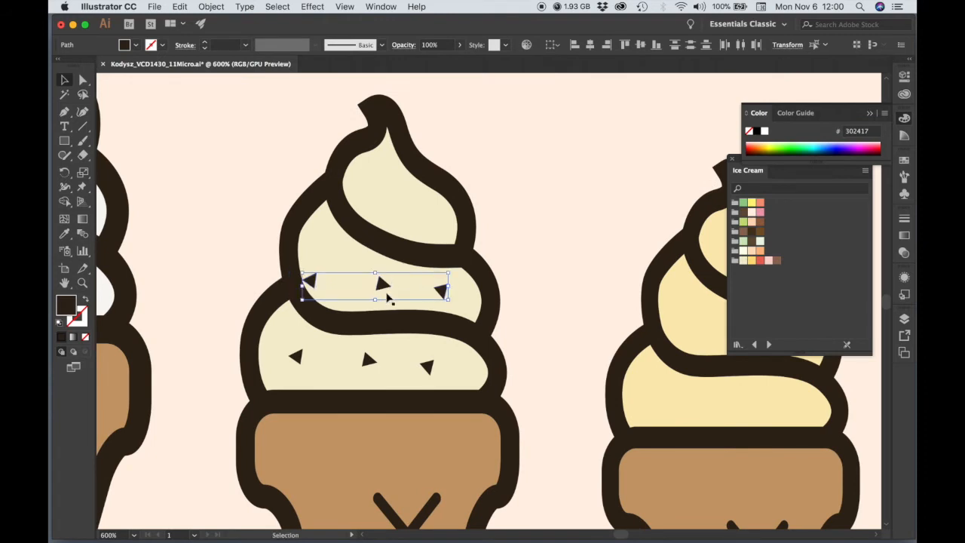
Step: Reposition the left triangle inside the middle swirl section and rotate the three copies to vary their angles
click(263, 276)
click(311, 284)
drag(308, 278, 330, 266)
click(381, 282)
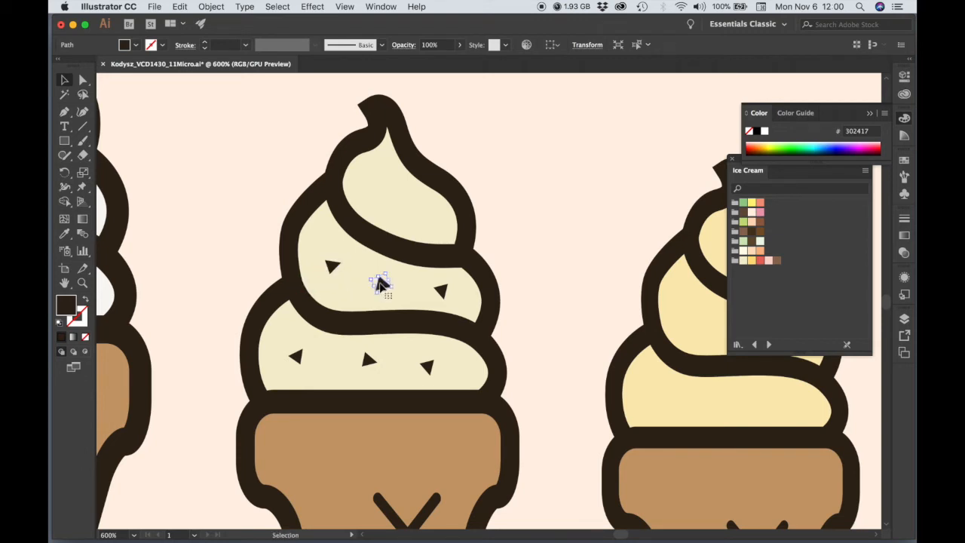
click(441, 290)
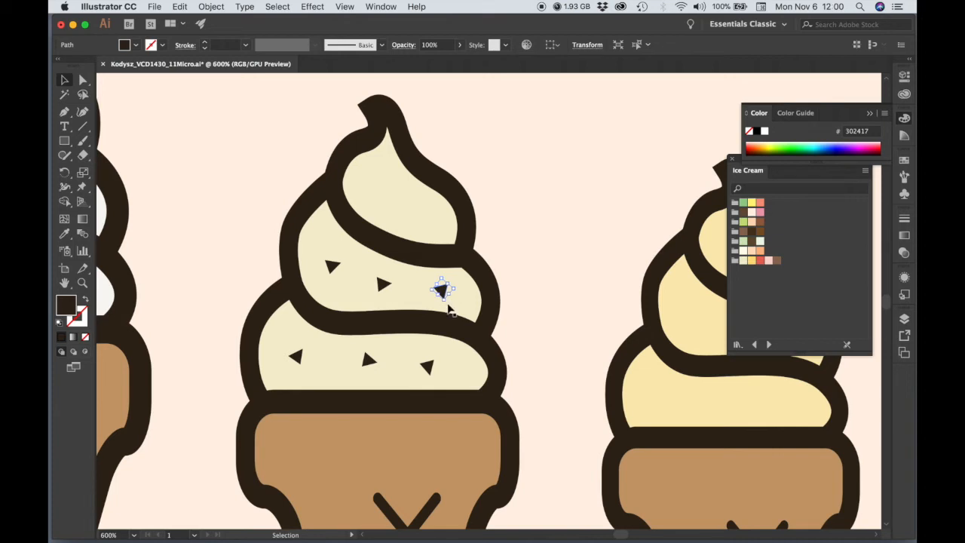
drag(452, 303, 445, 305)
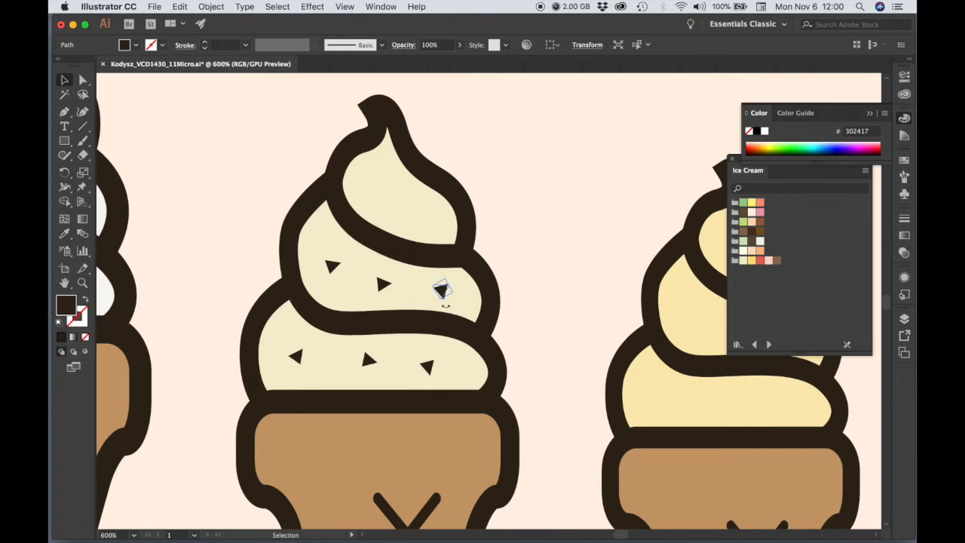
shift+click(385, 285)
shift+click(331, 266)
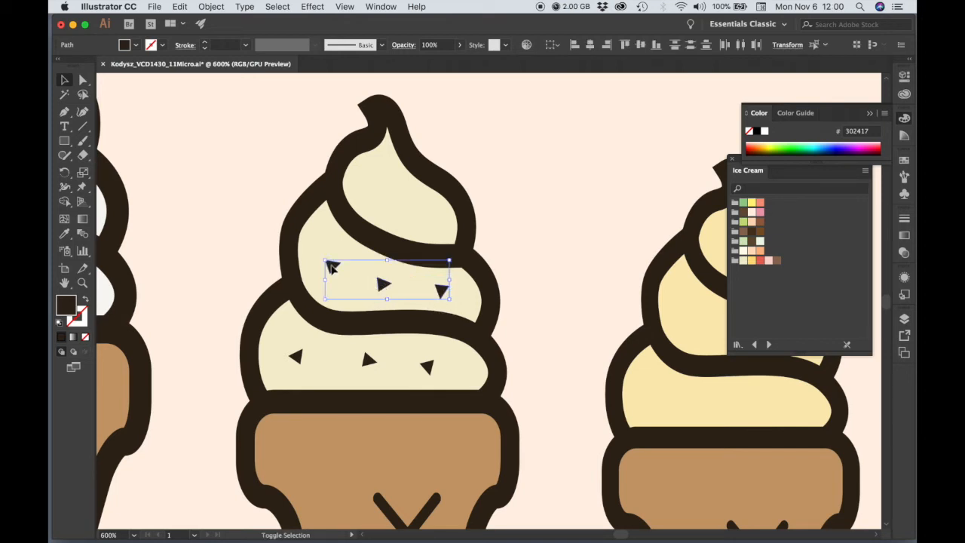
click(207, 232)
Step: Duplicate the left and centre triangles of the middle swirl section into the third cone's top swirl section
click(332, 266)
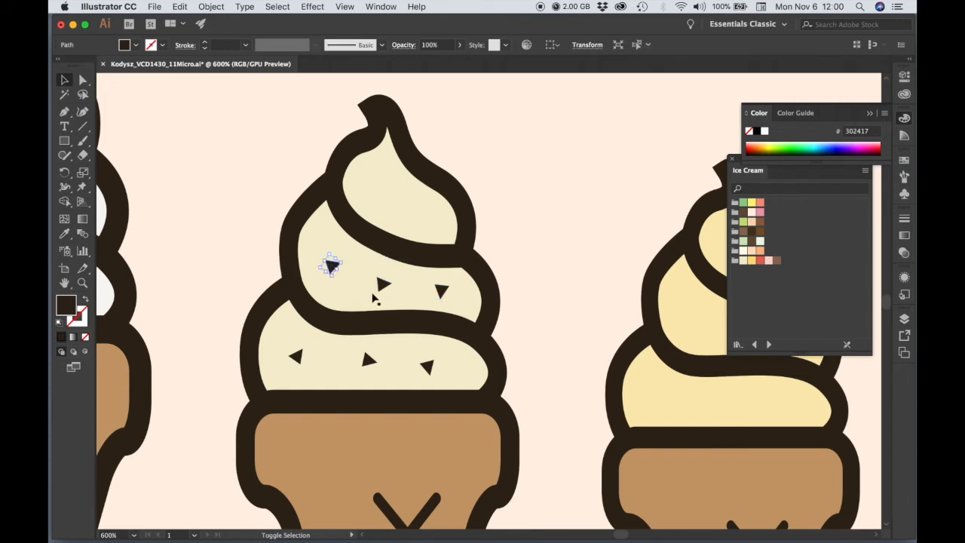
shift+click(383, 286)
shift+click(383, 285)
shift+click(384, 285)
drag(384, 285, 422, 212)
Step: Rotate the two triangles in the top swirl section to different angles and shift the left one slightly right
click(482, 211)
click(420, 211)
click(367, 192)
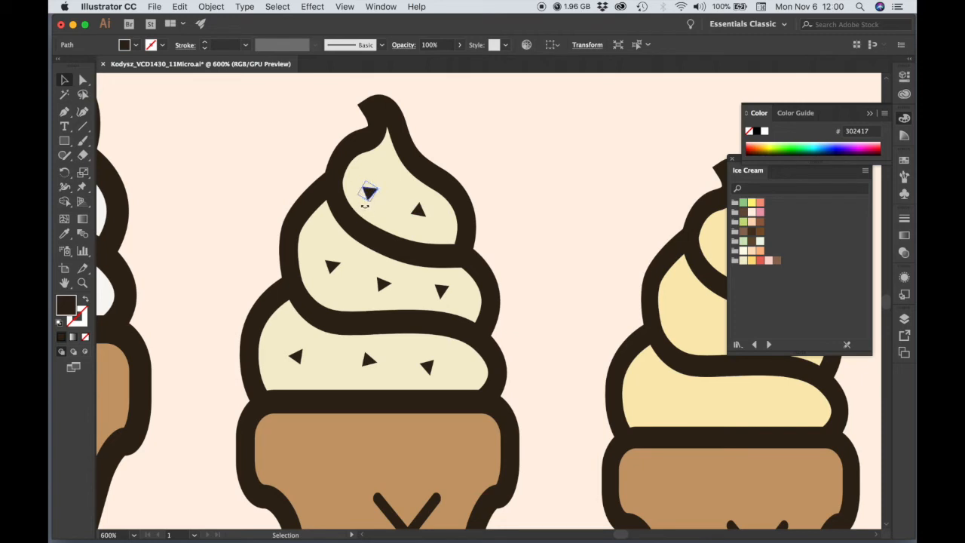
drag(370, 195, 380, 193)
click(259, 168)
Step: Select all eight dark triangles on the third cone's swirl and group them
key(super+alt+space)
click(378, 189)
shift+click(418, 210)
shift+click(442, 291)
shift+click(384, 285)
shift+click(332, 267)
shift+click(296, 358)
shift+click(367, 361)
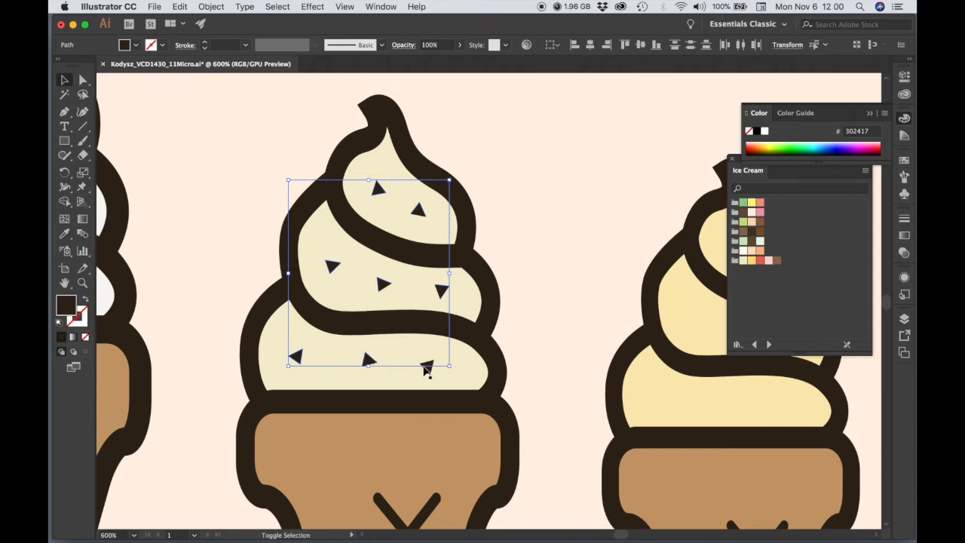
shift+click(426, 368)
right_click(426, 368)
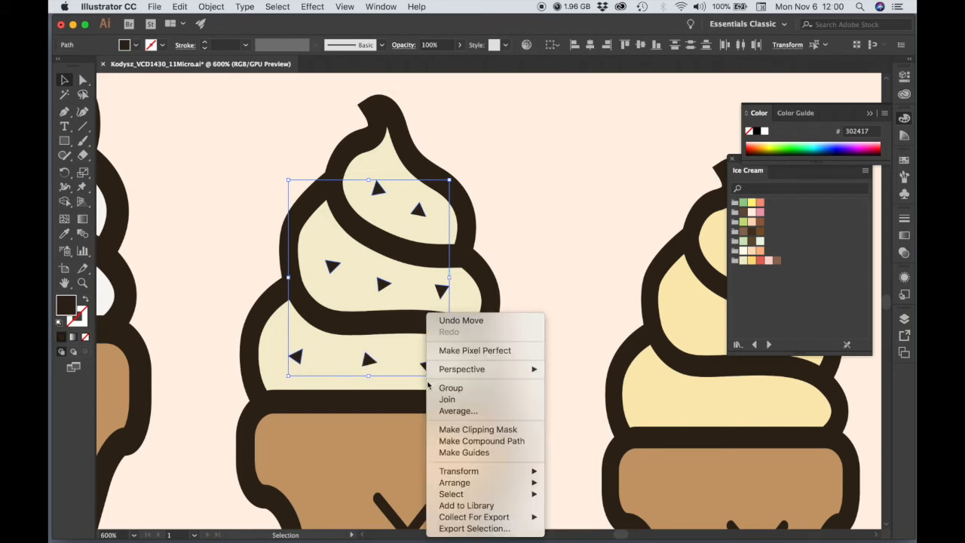
click(447, 389)
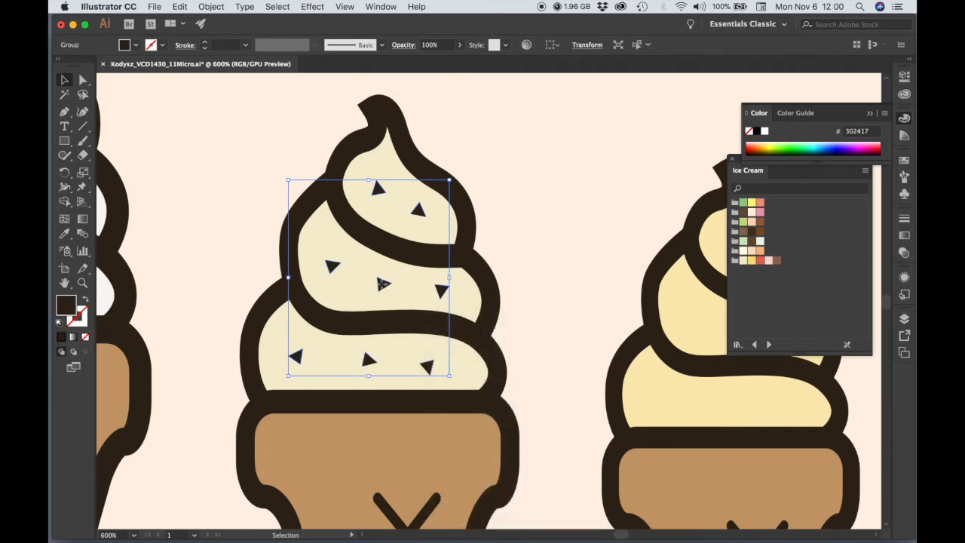
drag(387, 284, 491, 257)
key(super+z)
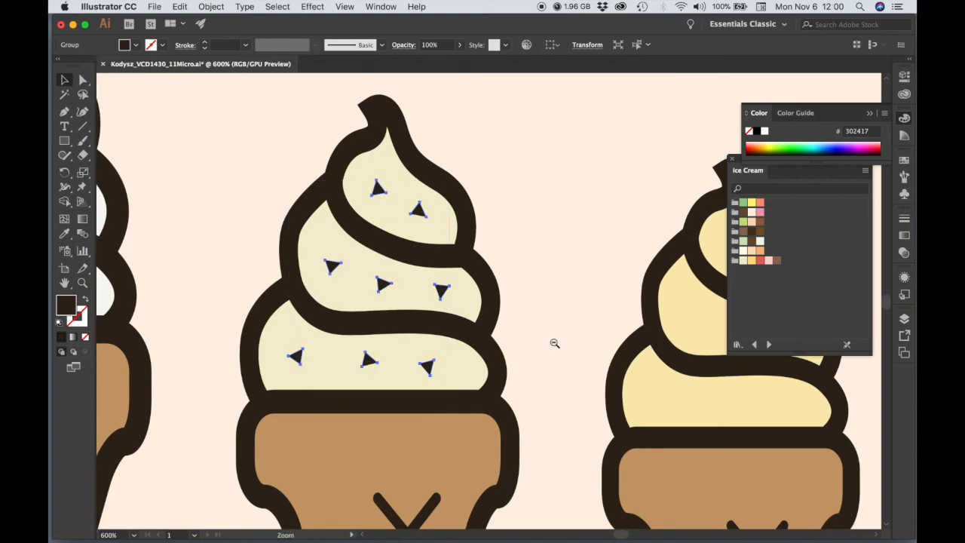
Step: Duplicate the third cone's triangle group onto the fourth cone's yellow swirl and nudge the copy down until it fits
key(super+minus)
drag(566, 340, 500, 333)
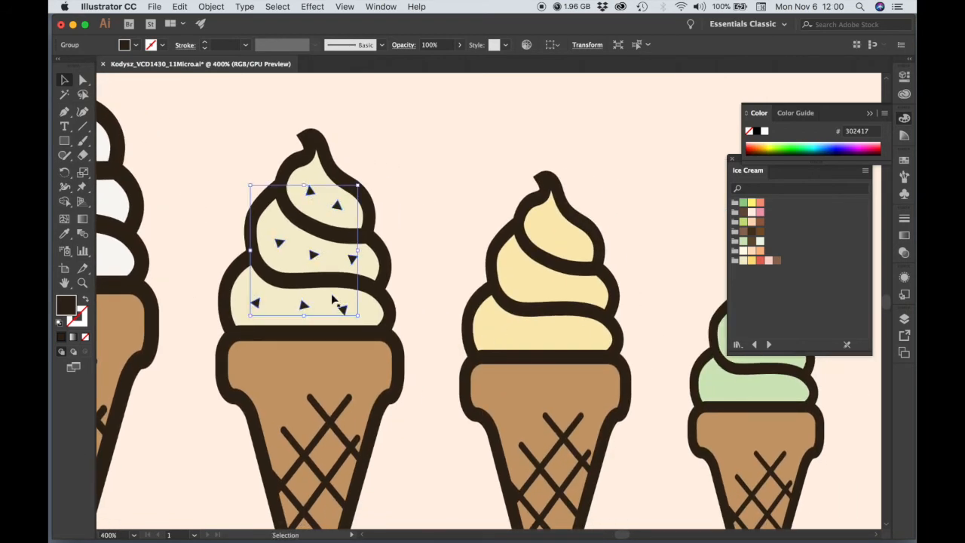
drag(313, 254, 558, 293)
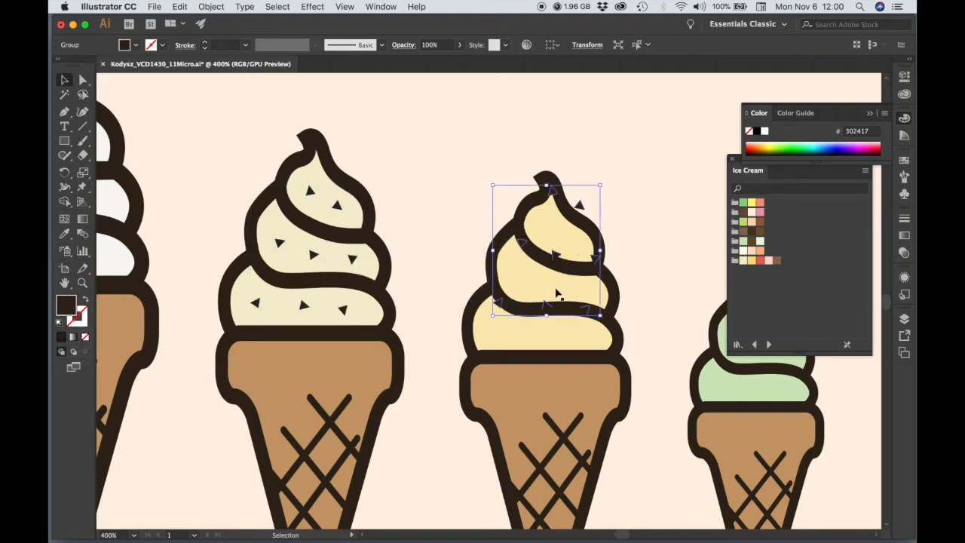
key(Up)
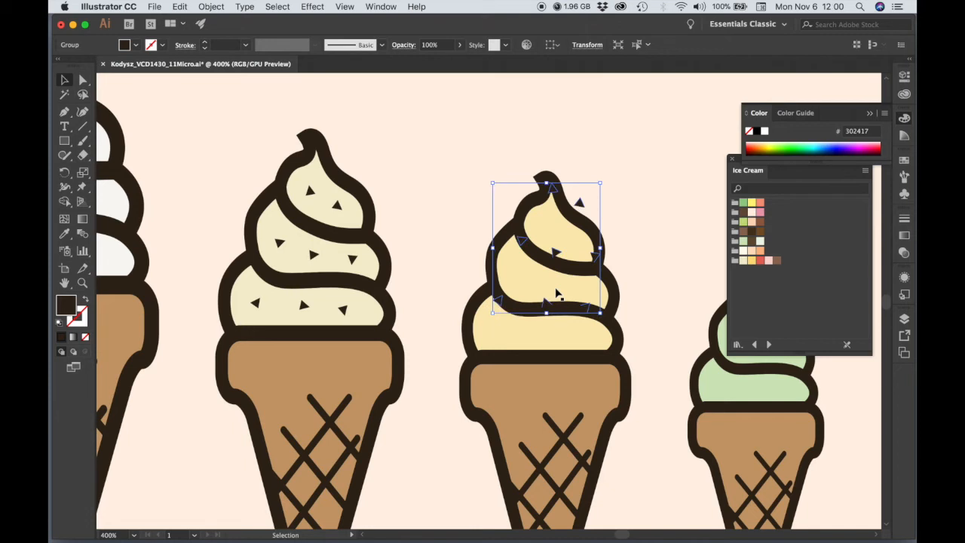
key(Down)
key(Down)
key(Down)
key(Down)
key(Down)
key(Down)
key(Down)
key(Down)
key(Down)
key(Down)
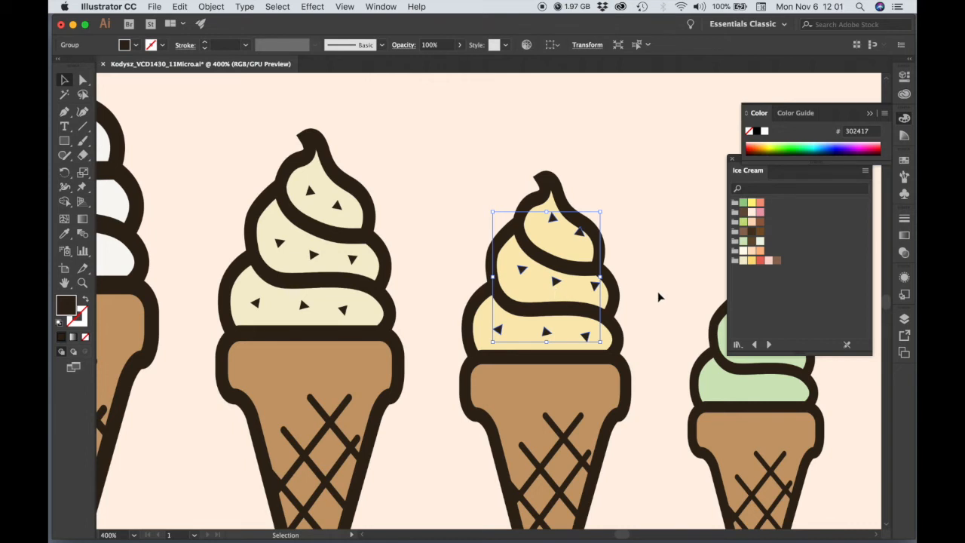
Step: Ungroup the copied triangles on the fourth cone's swirl
key(space)
drag(651, 287, 571, 289)
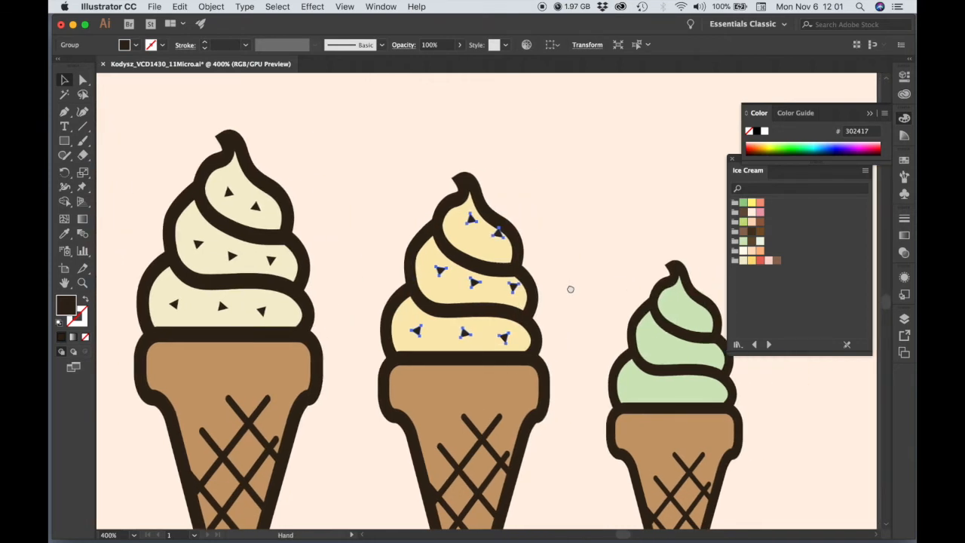
click(564, 302)
click(514, 289)
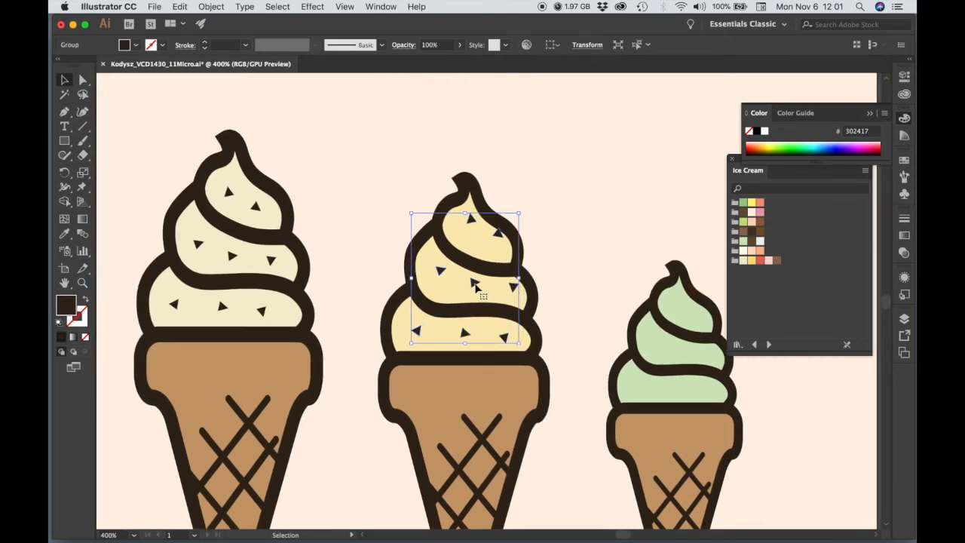
right_click(475, 288)
click(505, 383)
Step: Shift the three triangles in the fourth cone's middle swirl section slightly left and down
click(579, 276)
click(513, 285)
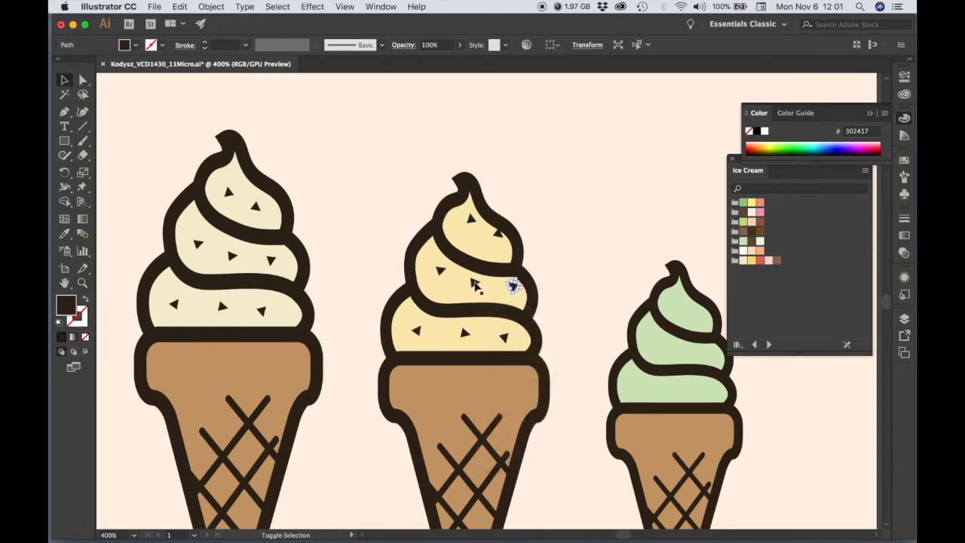
shift+click(474, 283)
shift+click(441, 270)
key(Left)
key(Left)
key(Down)
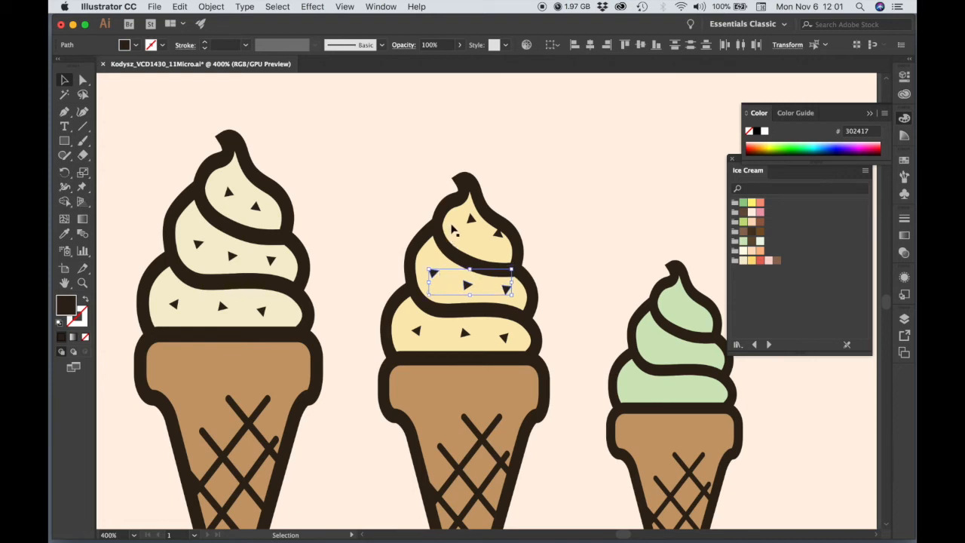
Step: Shift the two triangles in the fourth cone's top swirl section down and slightly left
click(472, 218)
shift+click(499, 235)
key(Down)
key(Down)
key(Down)
key(Down)
key(Left)
key(Left)
key(Down)
key(Left)
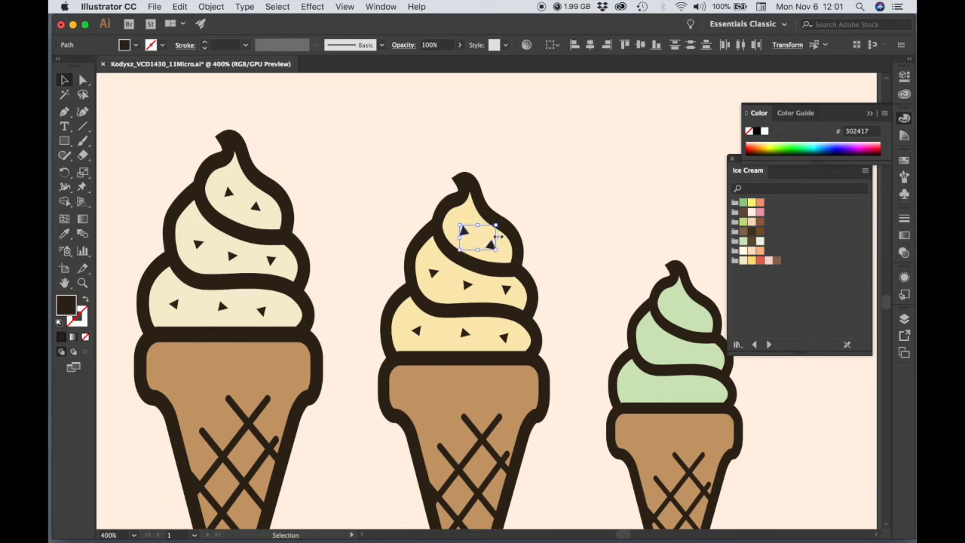
Step: Select all eight triangles on the fourth cone's swirl
shift+click(506, 290)
shift+click(434, 273)
shift+click(416, 330)
shift+click(503, 340)
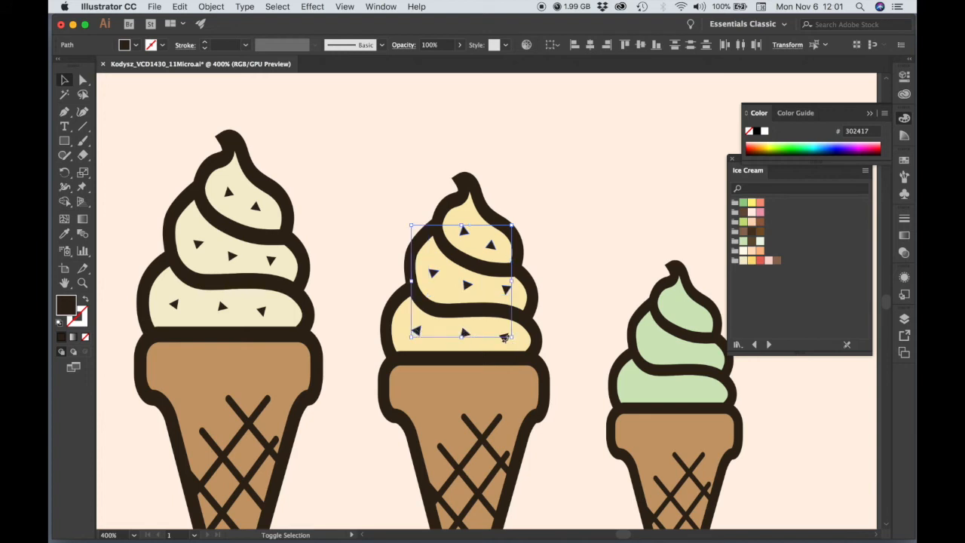
shift+click(504, 339)
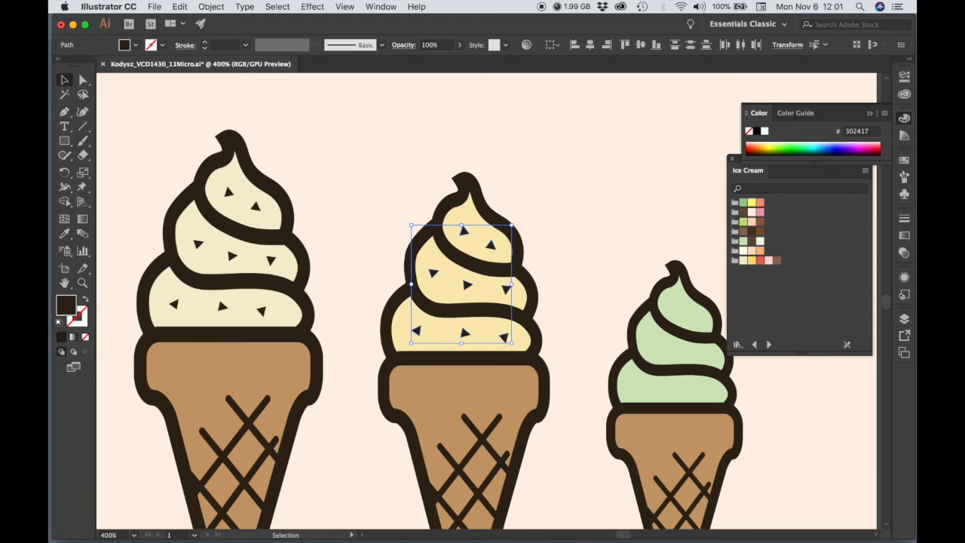
key(super+g)
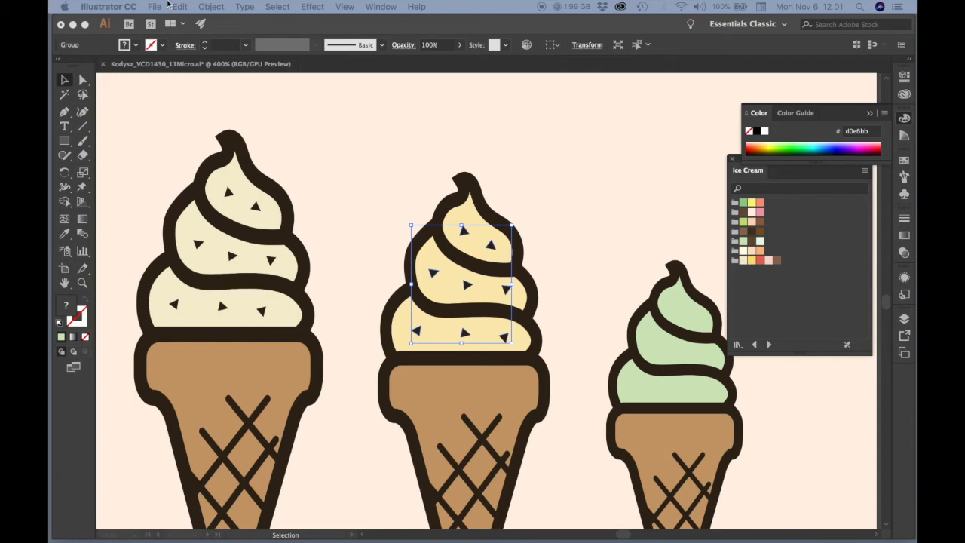
Step: Sample the orange reference colour with the Eyedropper and copy its hex value ed9462
click(265, 28)
key(super+shift+g)
click(64, 234)
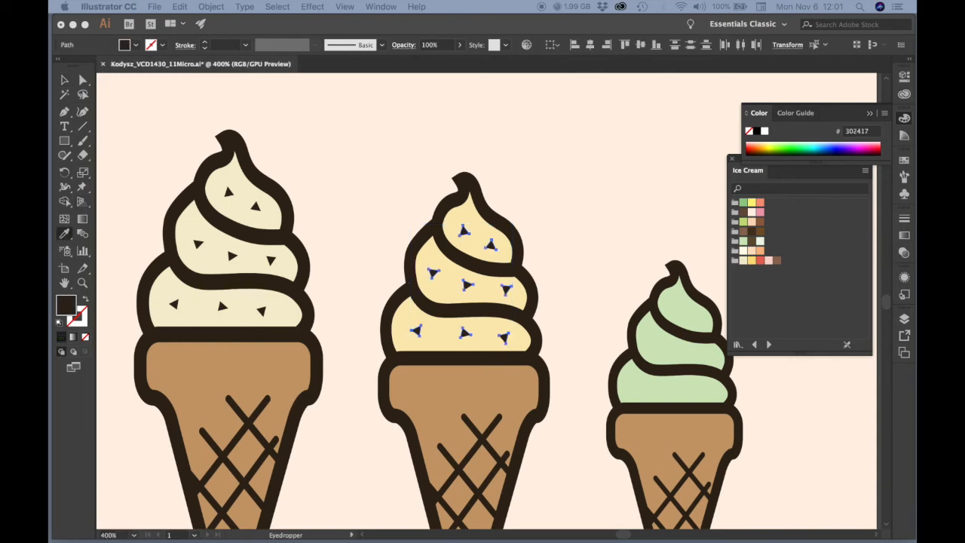
key(super+g)
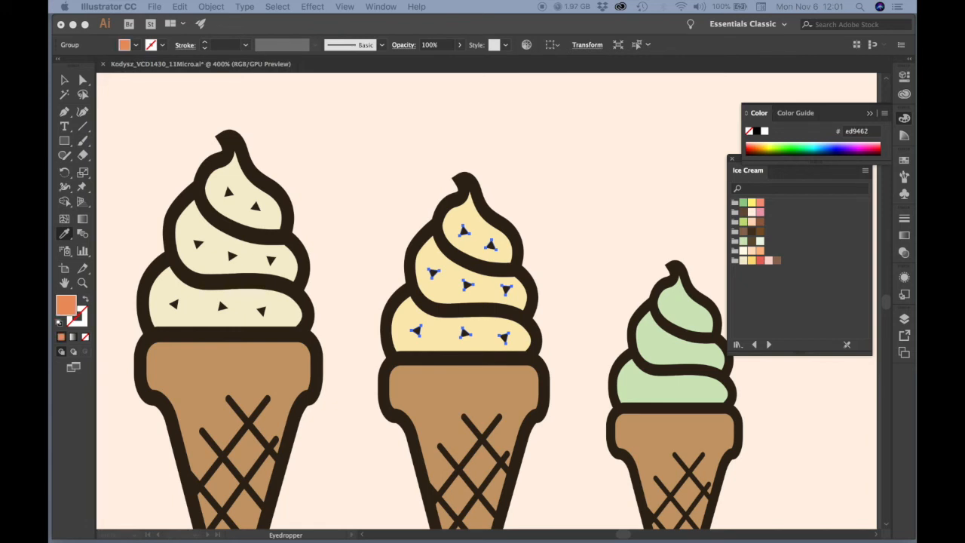
double_click(61, 306)
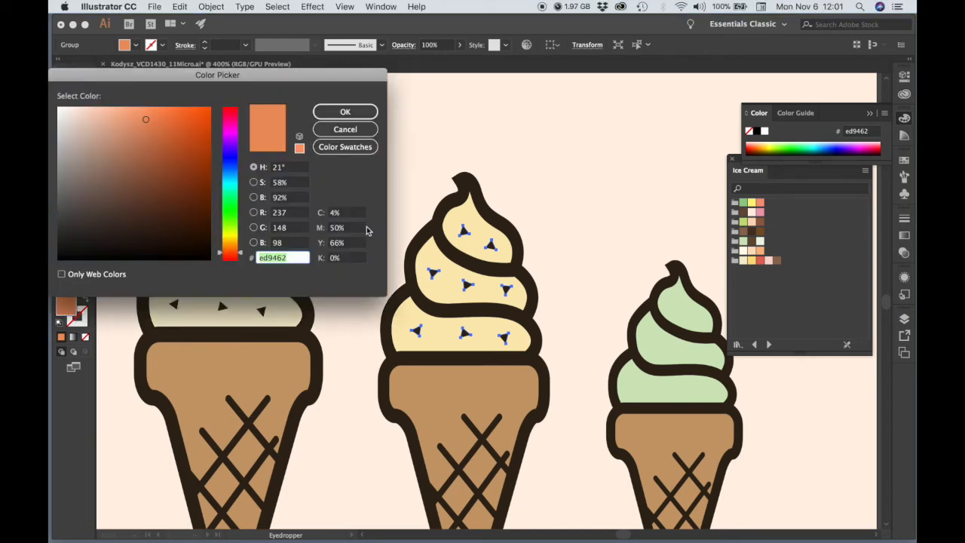
click(363, 130)
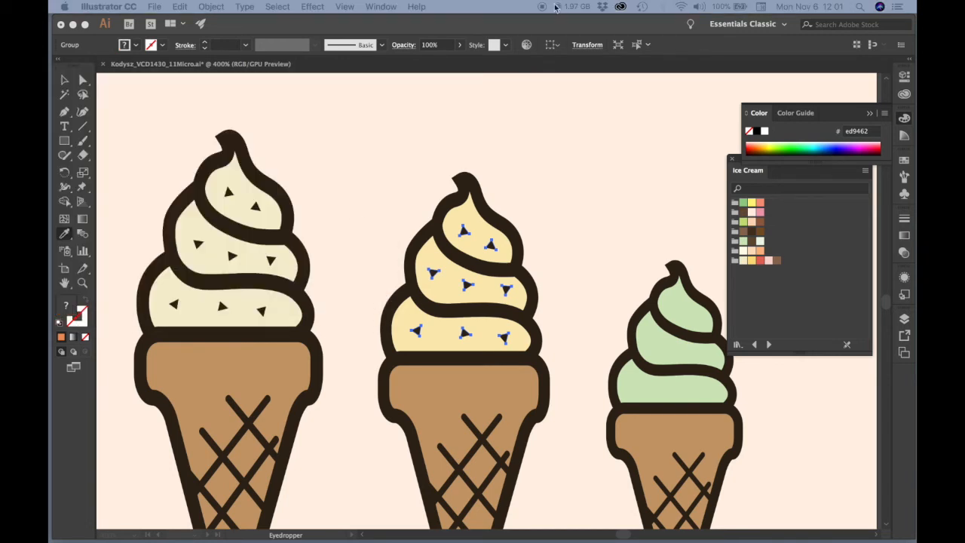
Step: Fill the fourth cone's eight triangles with orange ed9462 and deselect them
click(165, 288)
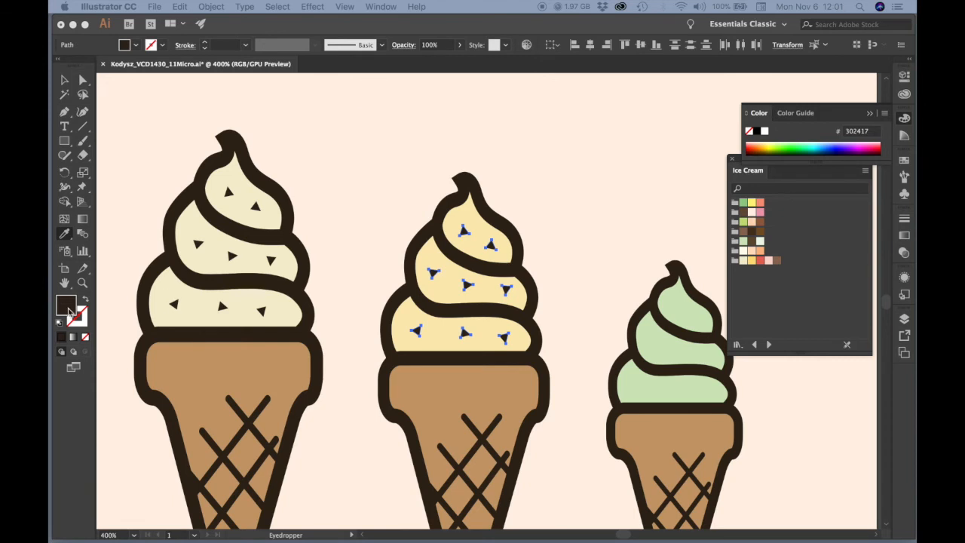
double_click(68, 308)
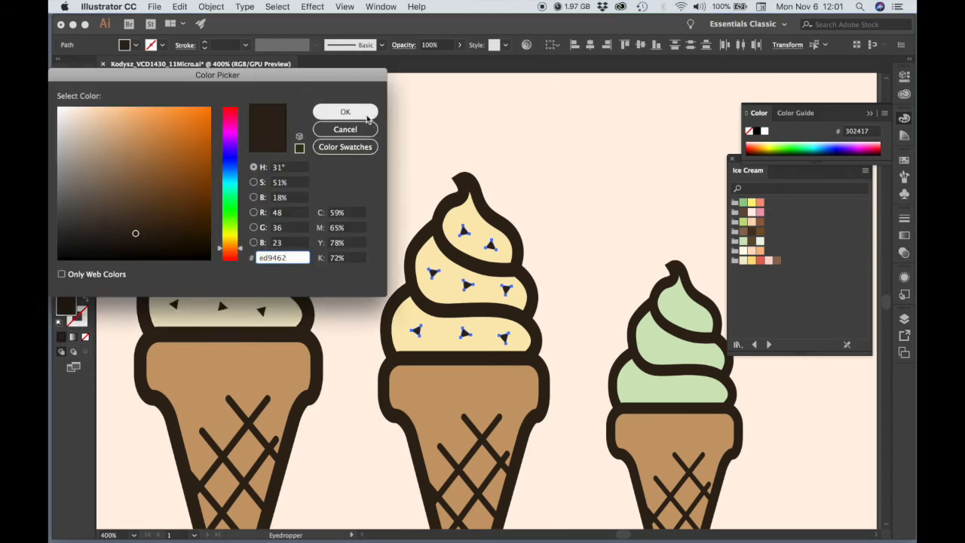
click(367, 116)
key(v)
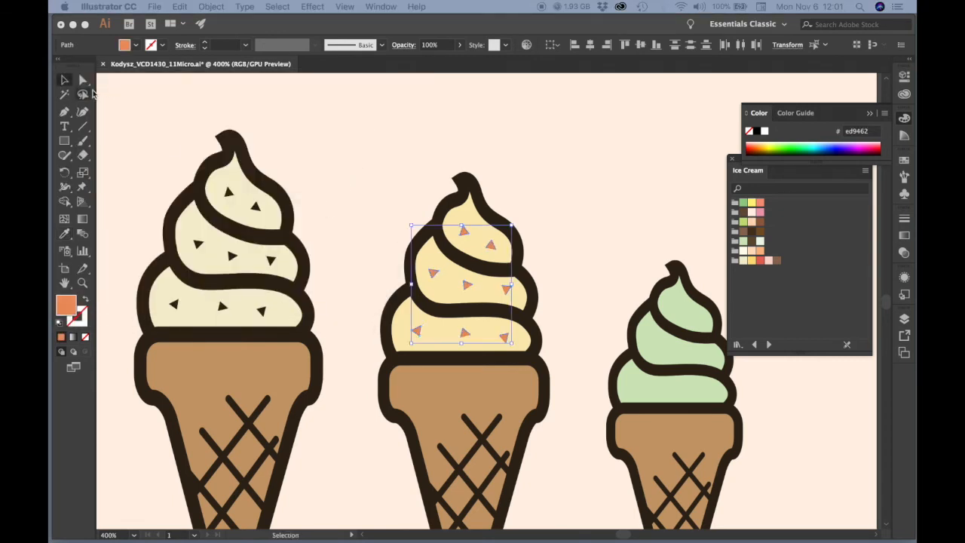
alt+super+click(565, 340)
drag(508, 347, 532, 339)
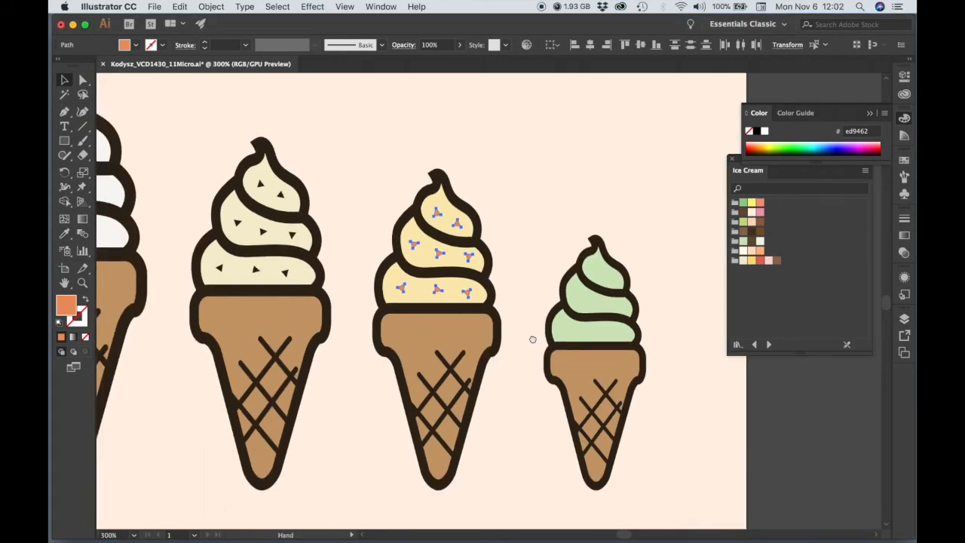
click(522, 360)
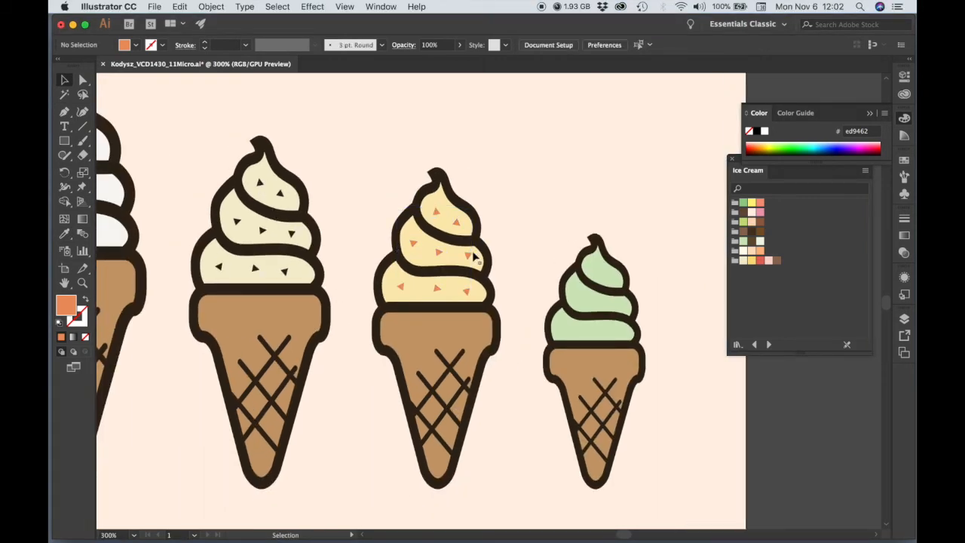
Step: Duplicate the third cone's dark triangle group onto the fifth cone's green swirl and scale the copy down slightly
click(260, 183)
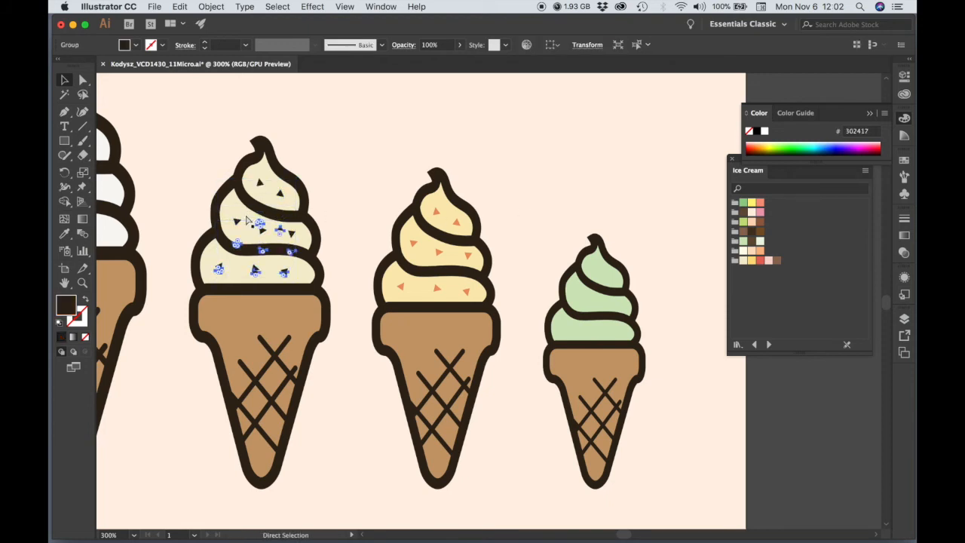
drag(260, 195, 601, 240)
super+click(662, 292)
drag(385, 321, 569, 324)
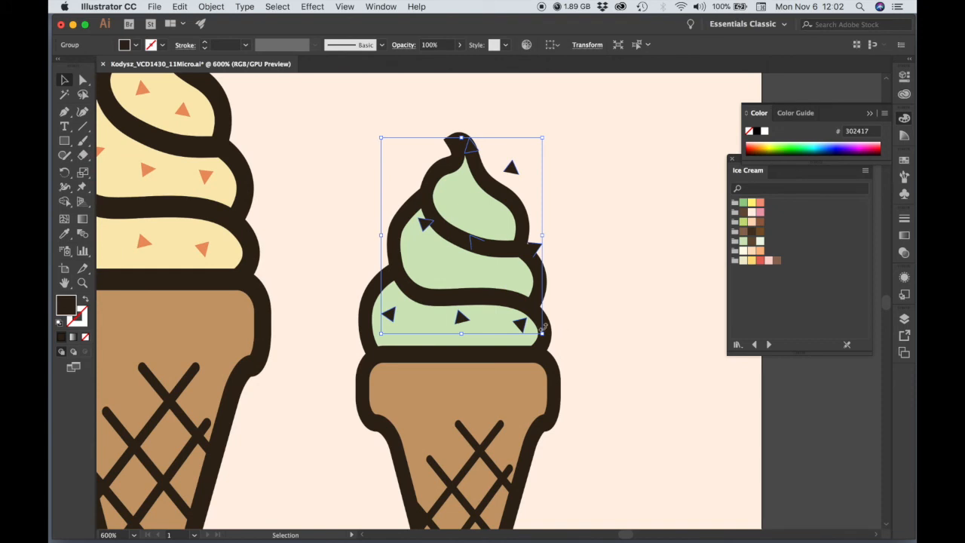
drag(543, 325, 545, 332)
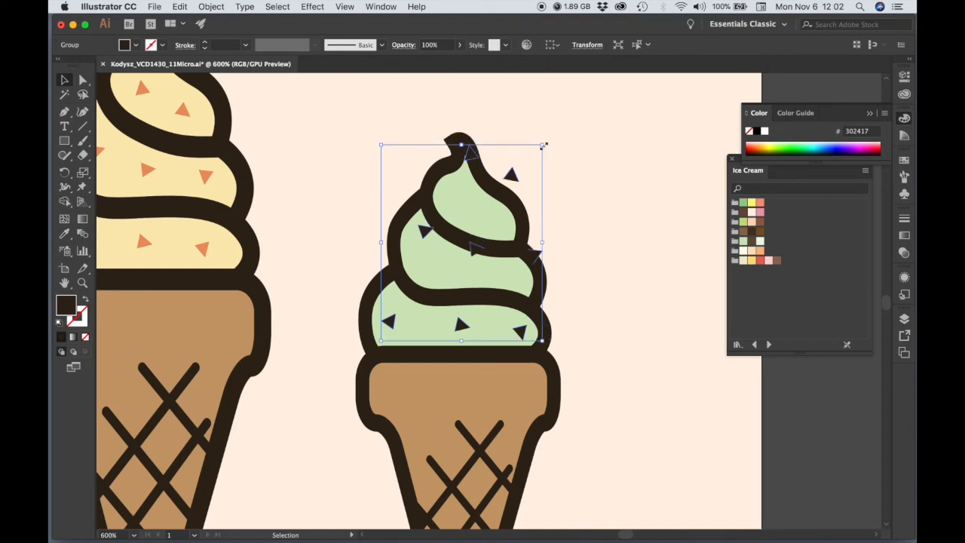
drag(542, 145, 533, 155)
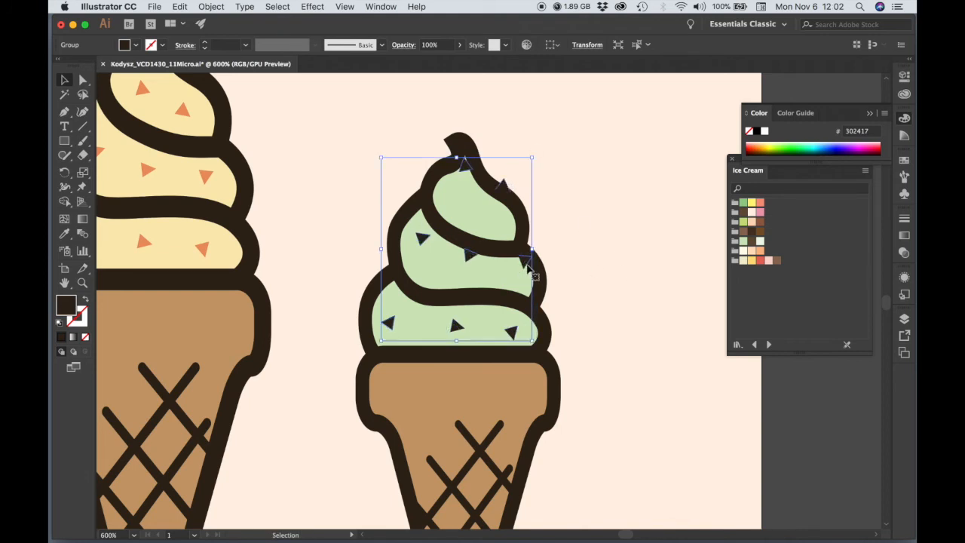
Step: Ungroup the fifth cone's triangles and move the middle row of three down into the middle swirl section
right_click(528, 264)
click(558, 365)
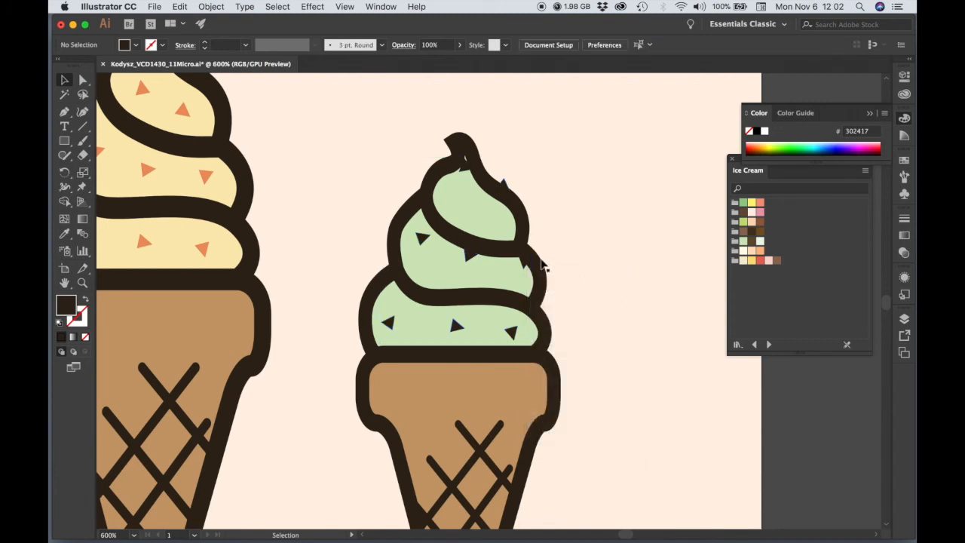
shift+click(468, 256)
shift+click(421, 241)
key(Down)
key(Down)
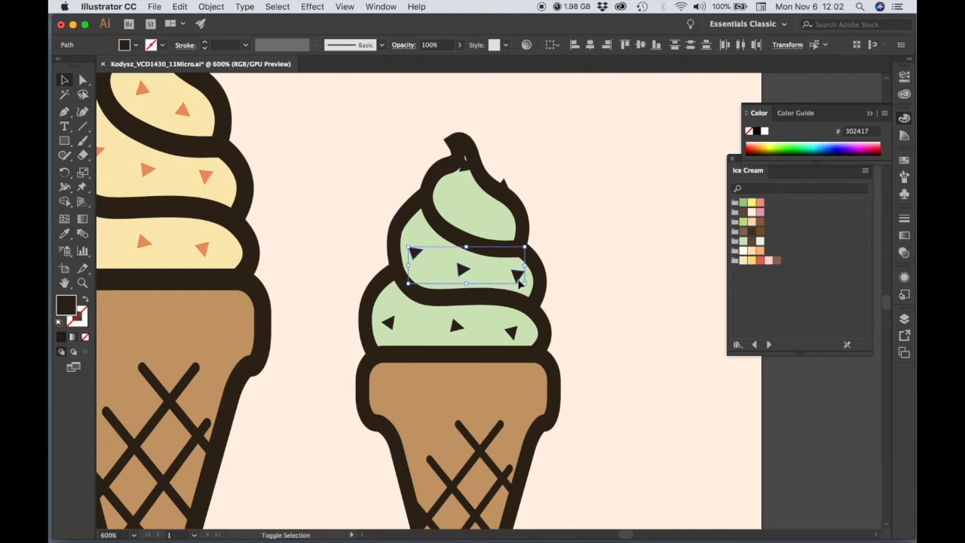
Step: Move the outer two triangles in the fifth cone's middle swirl section slightly inward
click(592, 285)
click(519, 279)
drag(520, 279, 514, 277)
drag(407, 257, 419, 255)
Step: Move the fifth cone's two uppermost triangles down and slightly left into the top swirl section
click(504, 186)
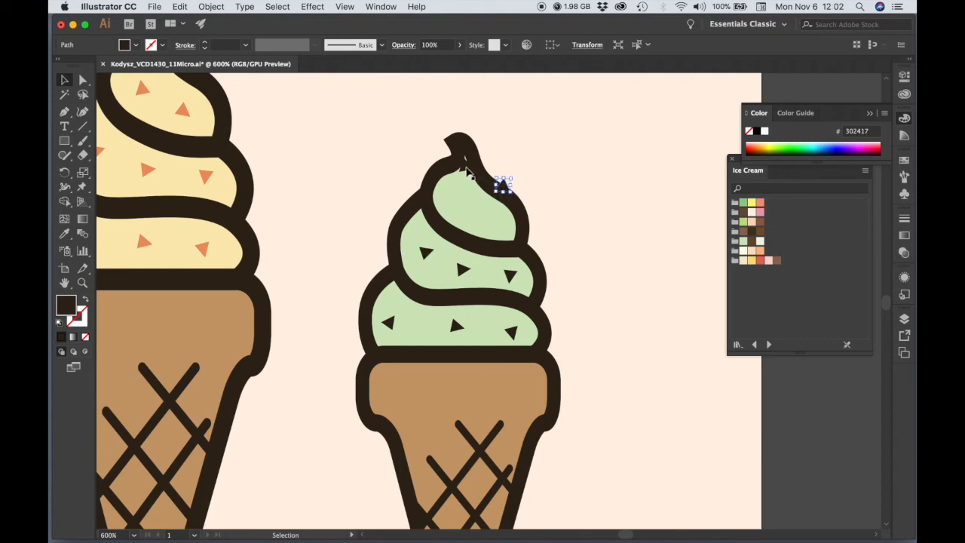
shift+click(464, 166)
key(Down)
key(Down)
key(Down)
key(Down)
key(Down)
key(Down)
key(Down)
key(Down)
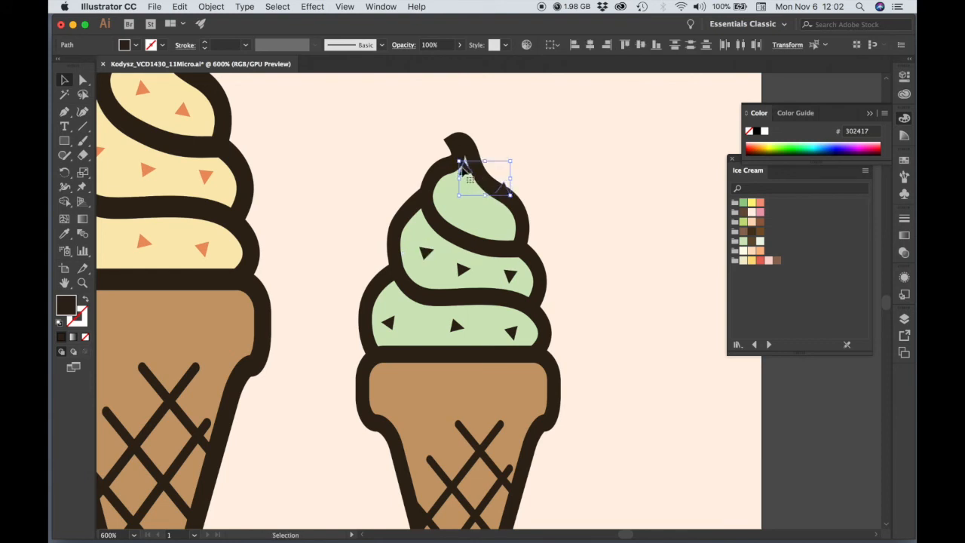
key(Left)
key(Left)
key(Down)
key(Left)
click(610, 194)
Step: Bring all five cones into view and save the document
key(z)
alt+super+click(593, 260)
alt+super+click(594, 261)
alt+super+click(594, 260)
alt+super+click(460, 334)
drag(425, 322, 627, 308)
drag(540, 417, 561, 398)
key(super+s)
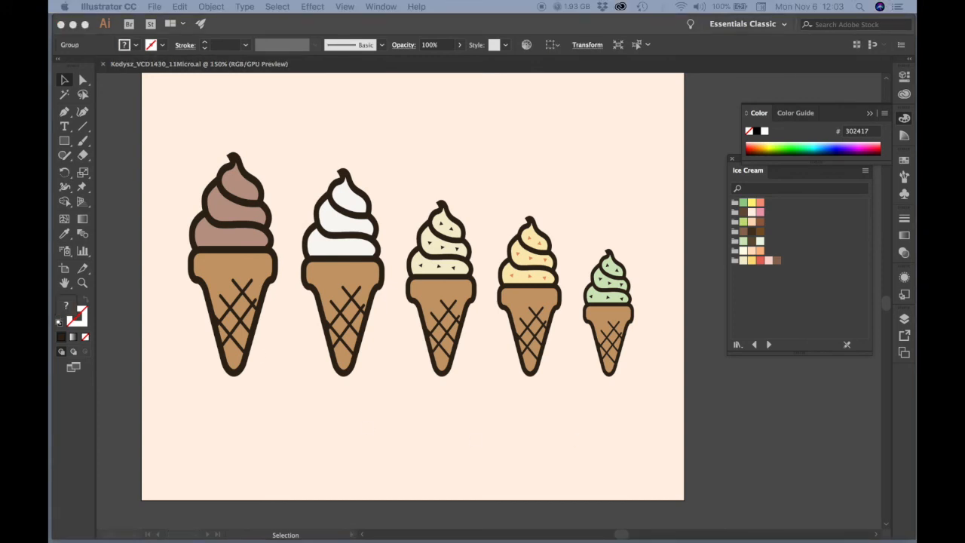
Step: Group all parts of the first cone and, separately, all parts of the second cone
key(super+shift+a)
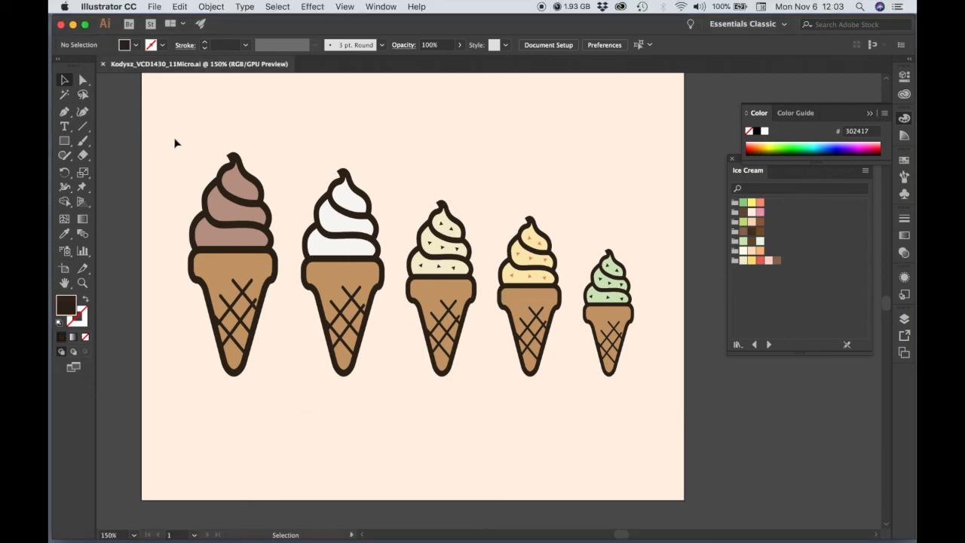
right_click(260, 270)
click(281, 346)
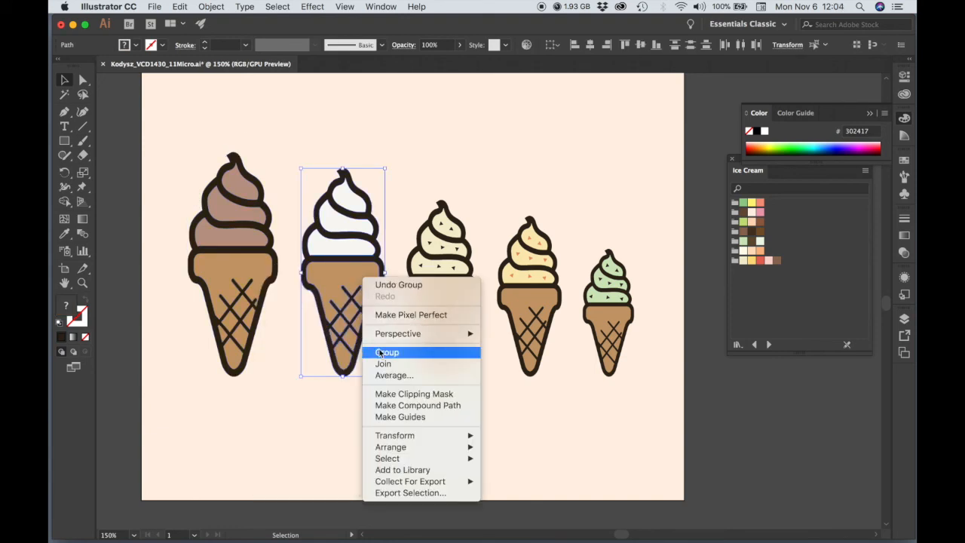
click(381, 353)
Step: Group all parts of the third cone and, separately, all parts of the fourth cone
drag(403, 176, 485, 399)
right_click(456, 341)
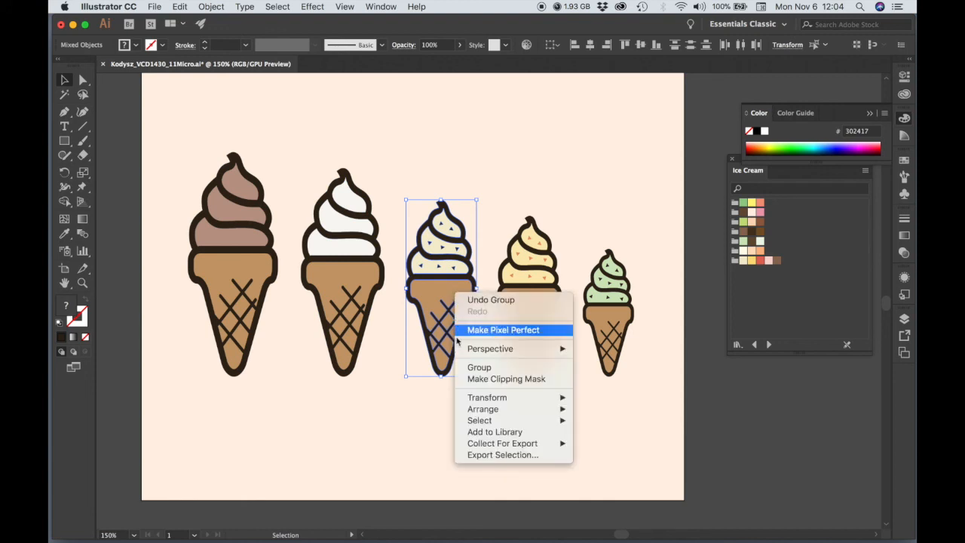
click(480, 367)
drag(493, 183, 567, 402)
right_click(527, 300)
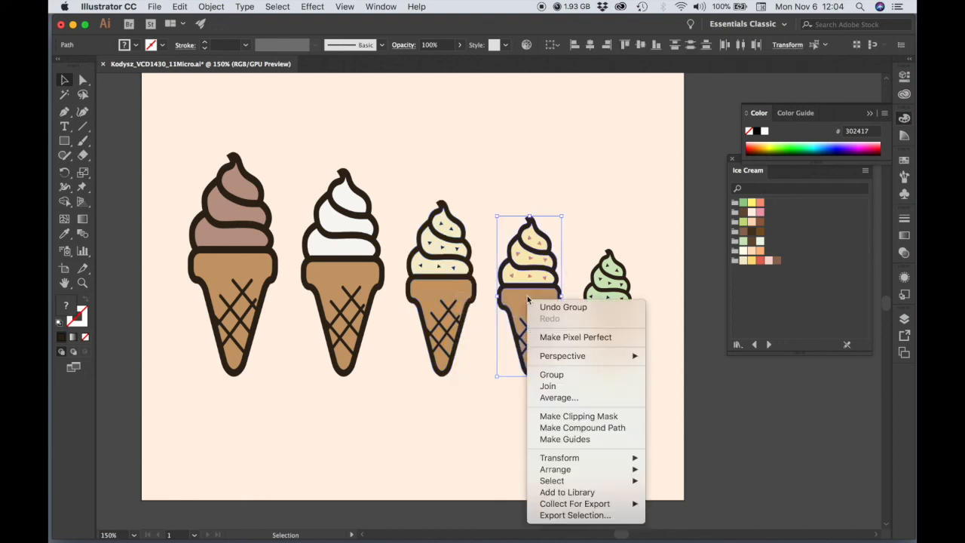
click(551, 374)
Step: Group all parts of the fifth, green-swirled cone
drag(576, 218, 655, 400)
right_click(616, 312)
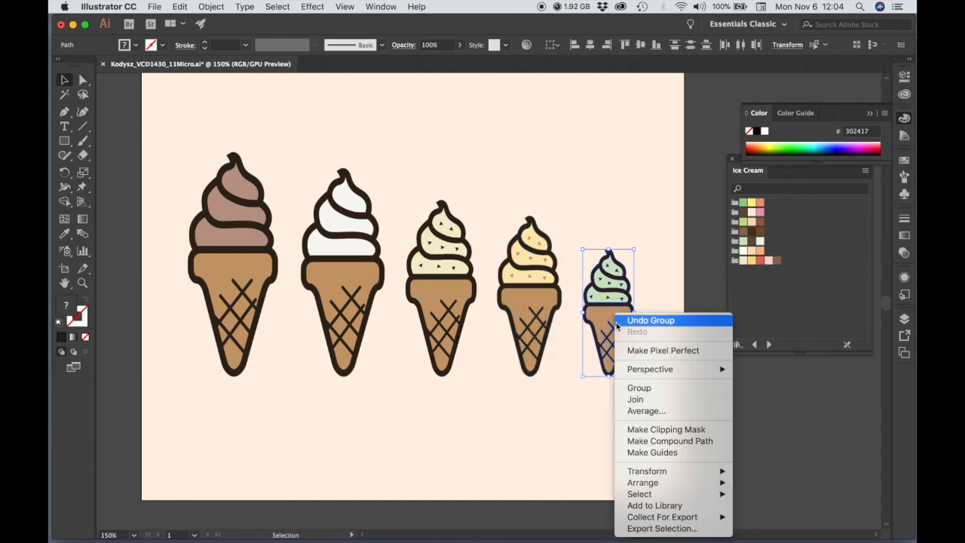
click(638, 387)
click(597, 401)
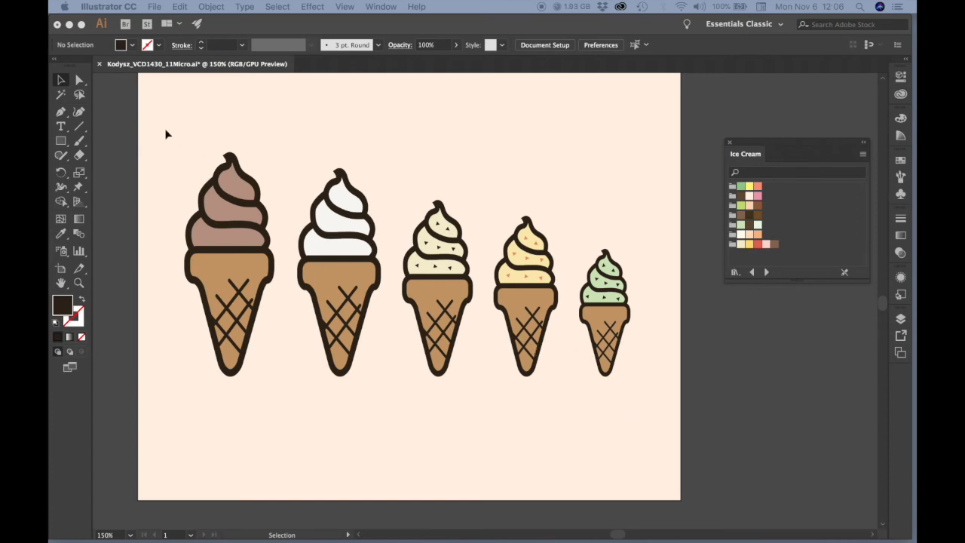
Step: Set up a previewed Drop Shadow on all five cones with Multiply mode, 80% opacity, 2 px X and Y offsets, and 3 px blur
drag(159, 121, 530, 383)
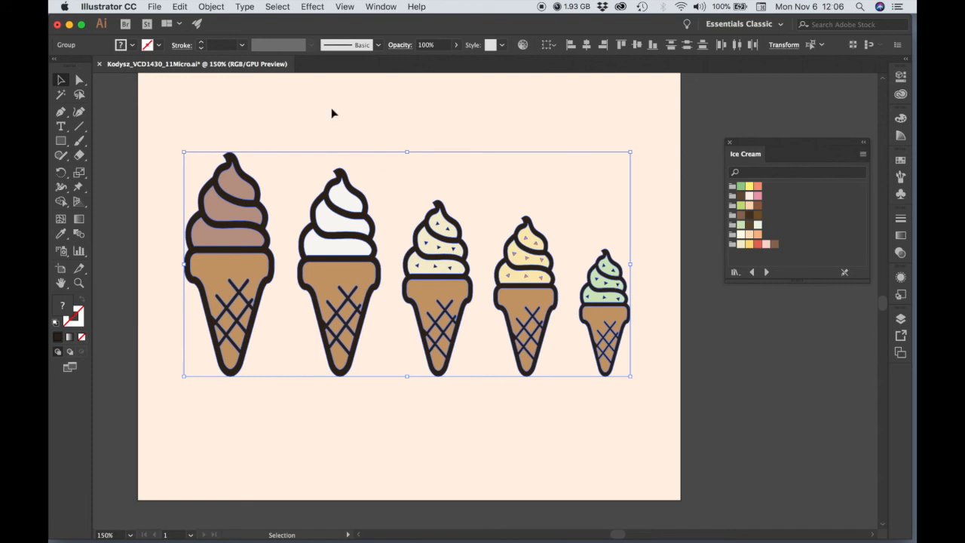
click(312, 7)
mouse_move(362, 162)
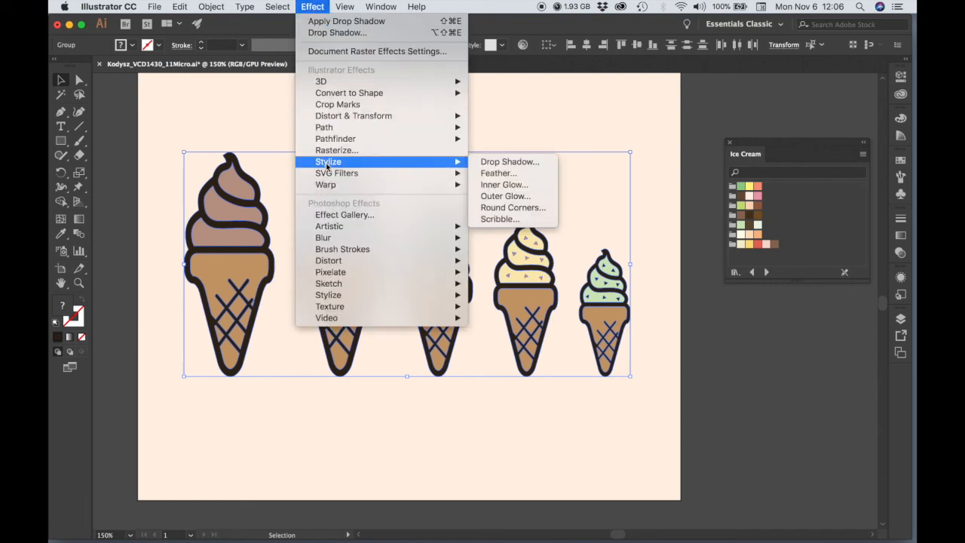
click(483, 166)
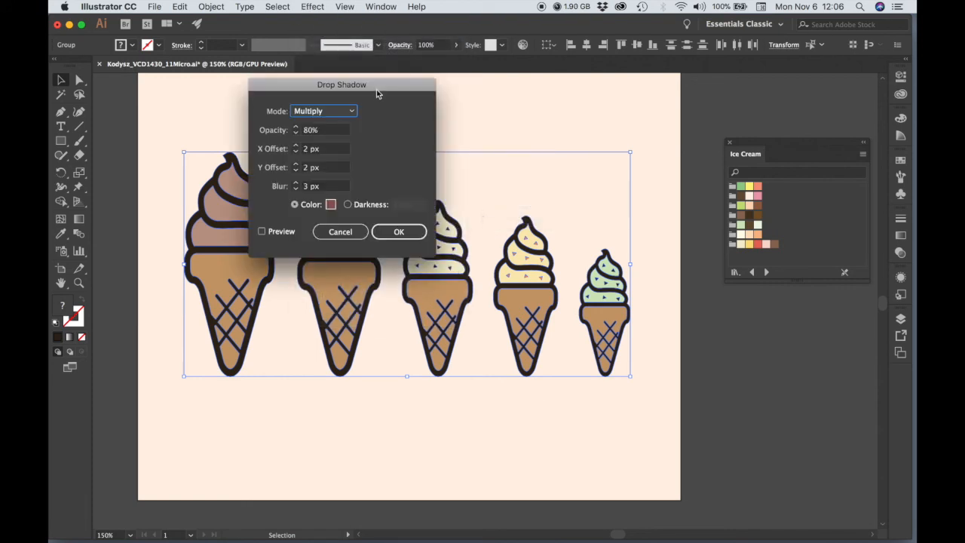
drag(377, 88, 361, 72)
click(245, 216)
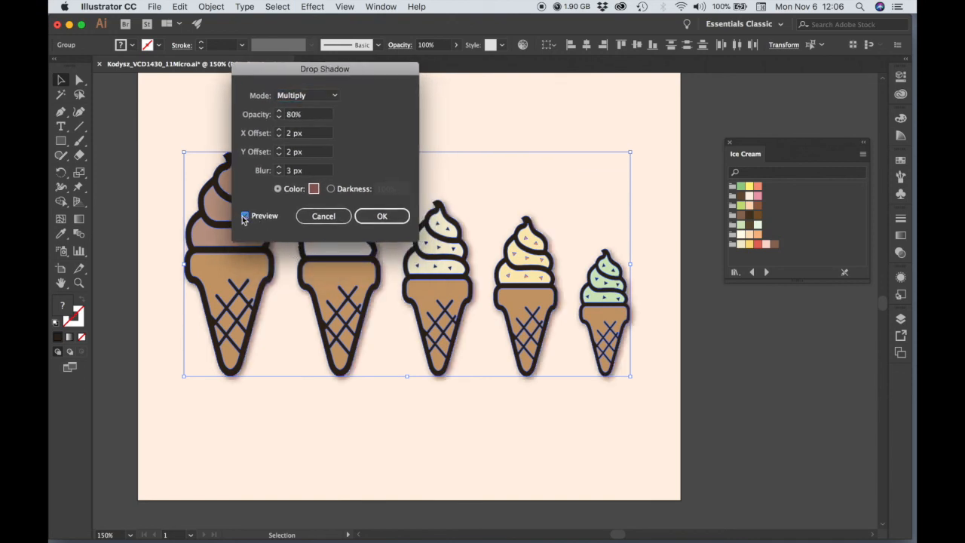
drag(341, 70, 717, 64)
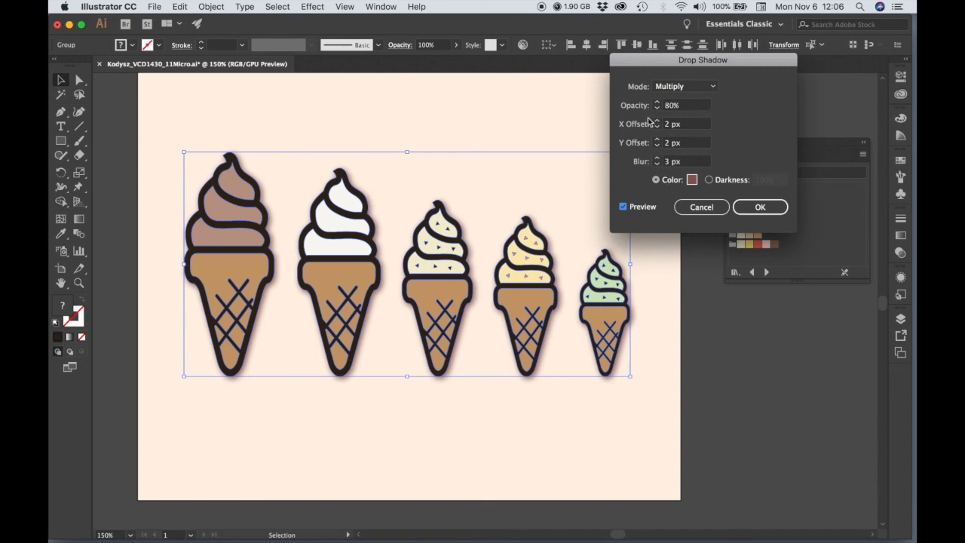
Step: Check the shadow colour, keep it at 8c5c5a, and apply the drop shadow to the five cones
click(693, 181)
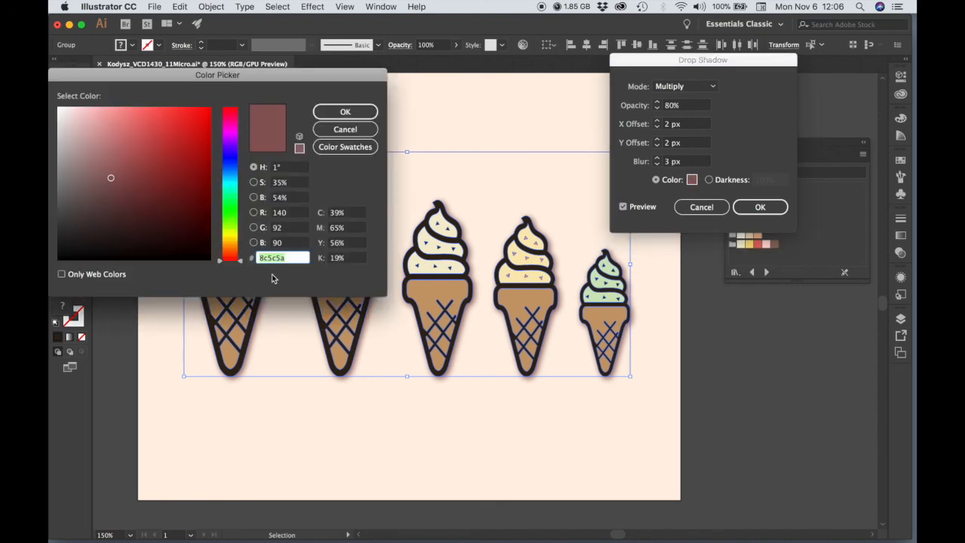
click(334, 129)
click(760, 210)
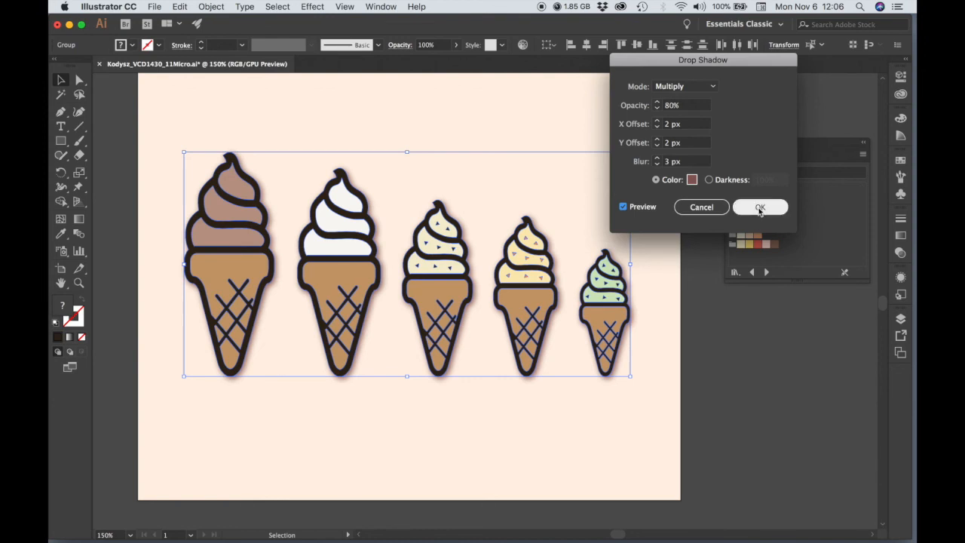
click(649, 410)
key(super+alt+space)
click(524, 417)
drag(524, 418, 558, 423)
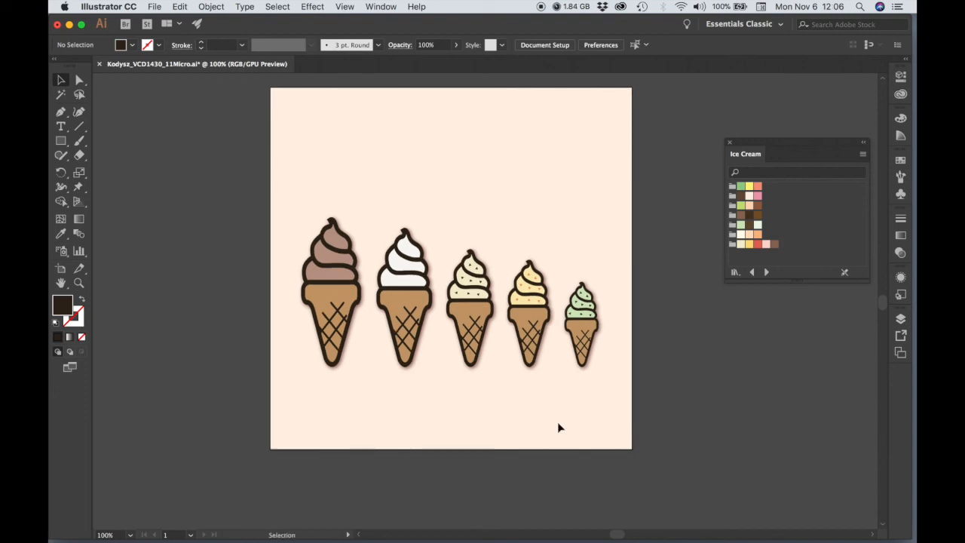